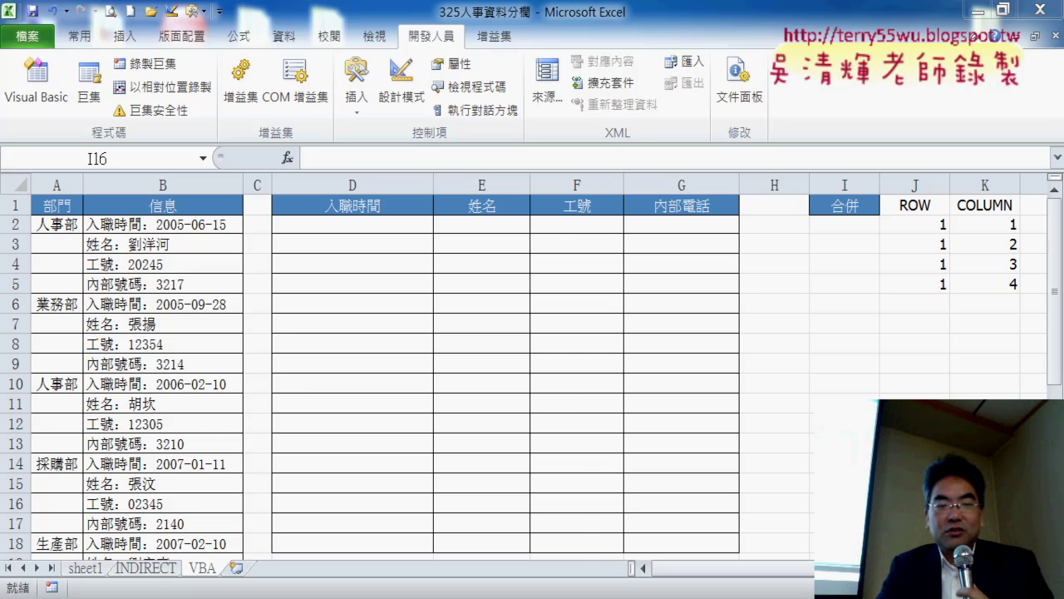
# Open the VBA editor from the Excel workbook and insert a new module into the project.
pyautogui.click(507, 499)
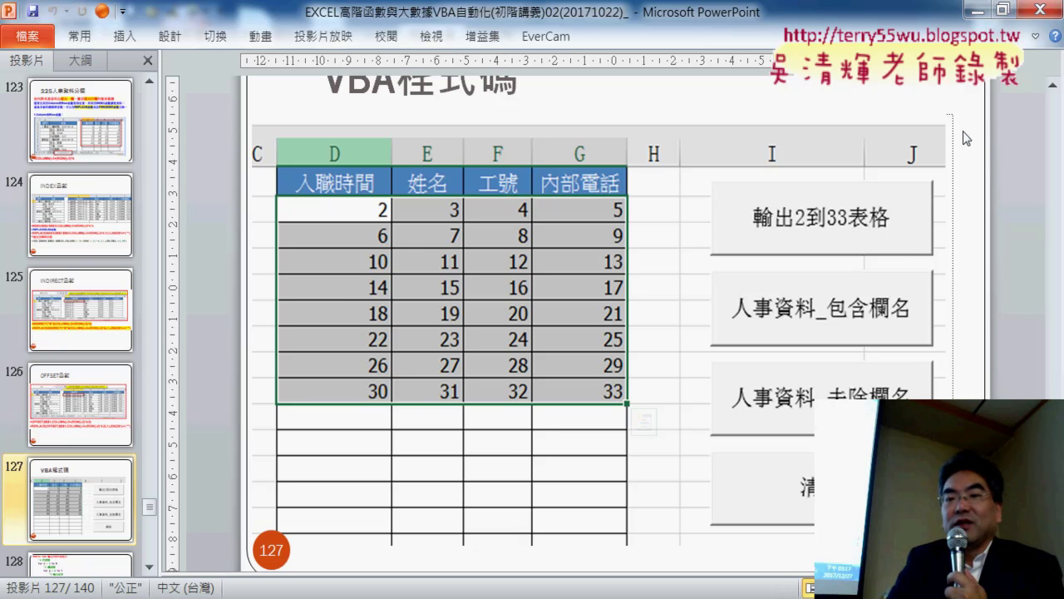
pyautogui.click(977, 12)
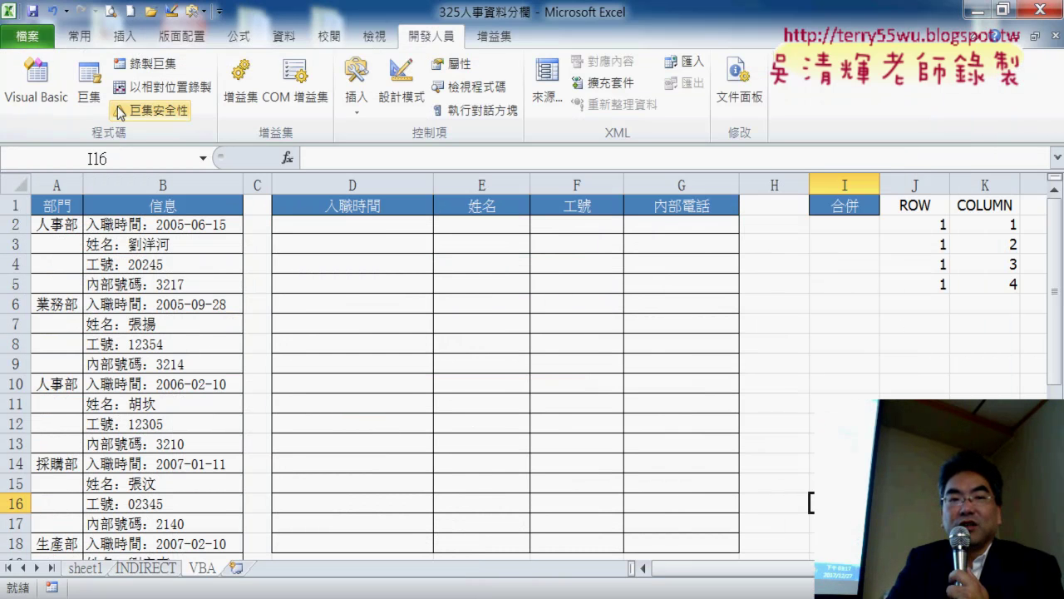
pyautogui.click(37, 92)
pyautogui.rightClick(133, 234)
pyautogui.moveTo(183, 311)
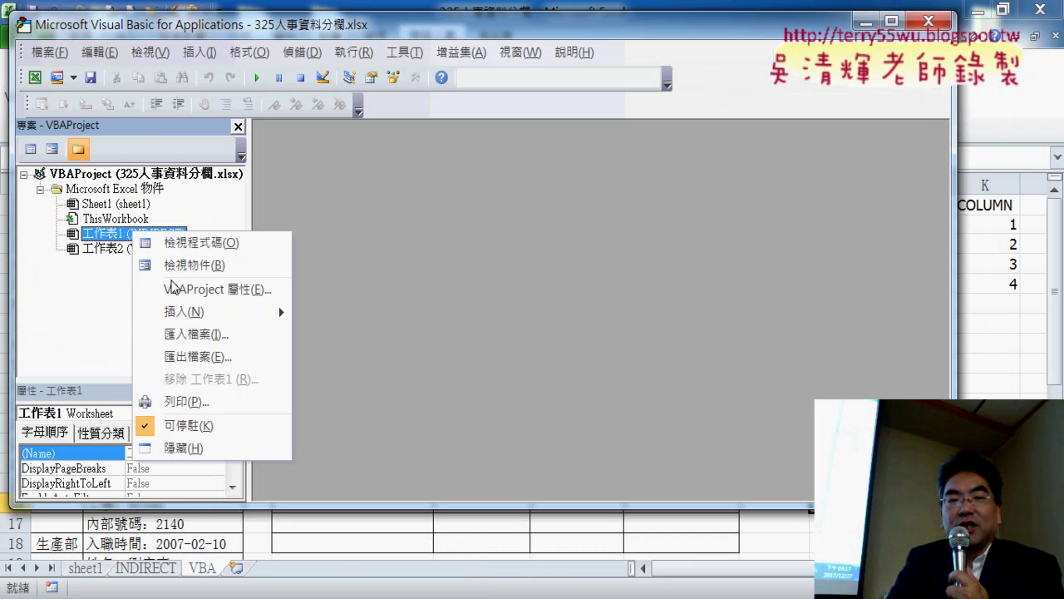
pyautogui.click(335, 335)
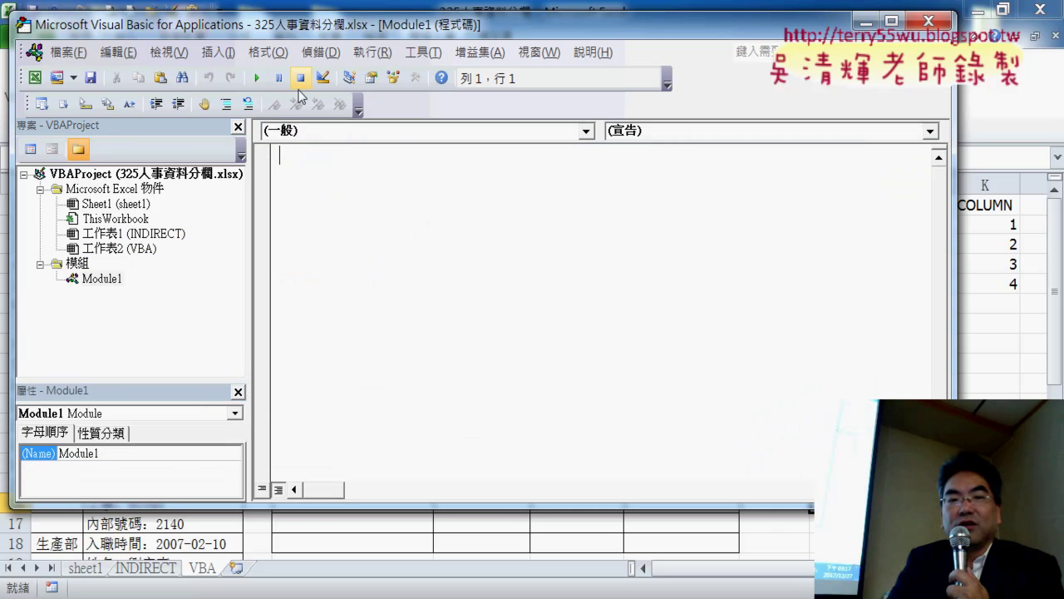
# Add a public Sub procedure named 輸出2到33表格 to Module1.
pyautogui.click(218, 51)
pyautogui.click(241, 73)
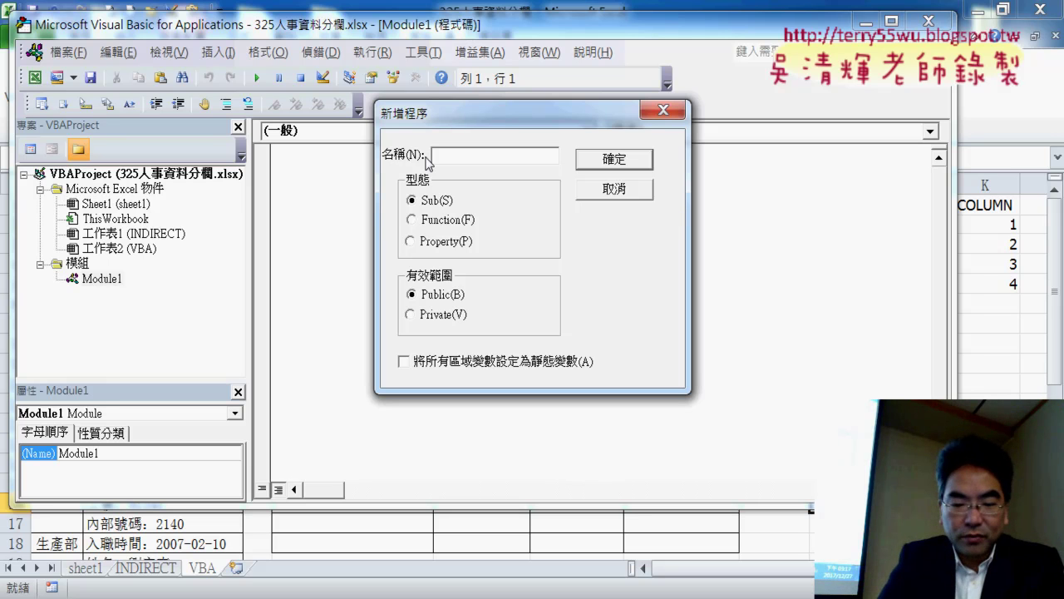
pyautogui.write('輸出')
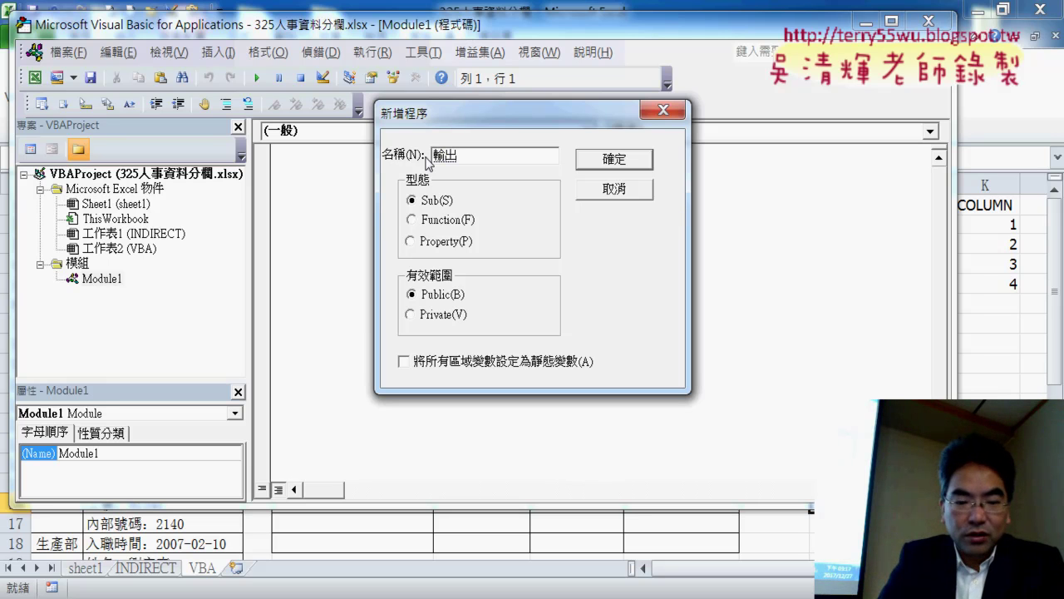
pyautogui.write('2到ＶＶ')
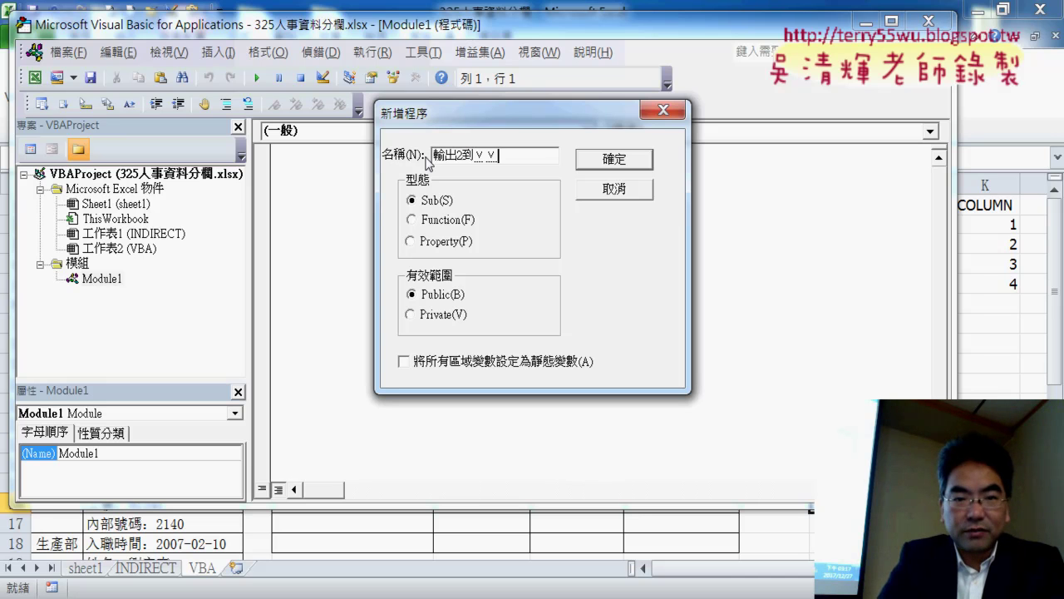
pyautogui.press('BackSpace')
pyautogui.press('BackSpace')
pyautogui.write('33')
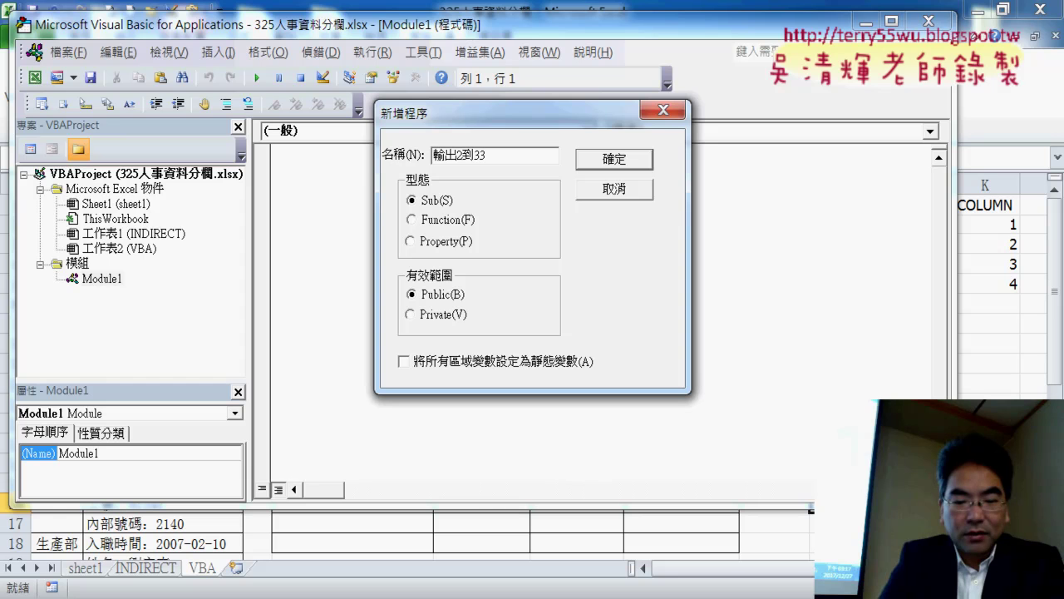
pyautogui.write('ㄘㄧ')
pyautogui.write('表')
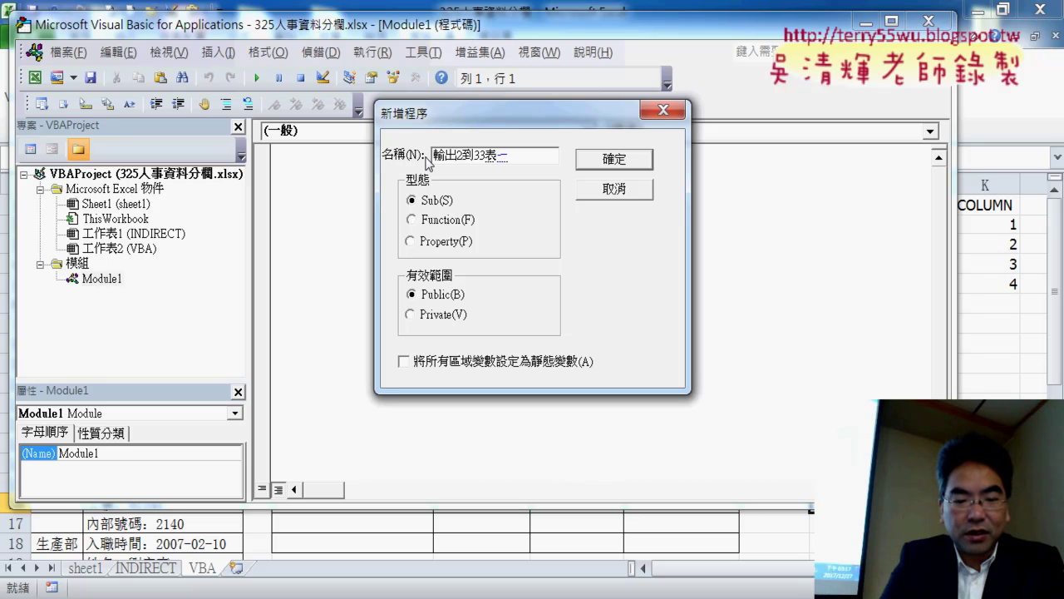
pyautogui.write('ㄜˊ')
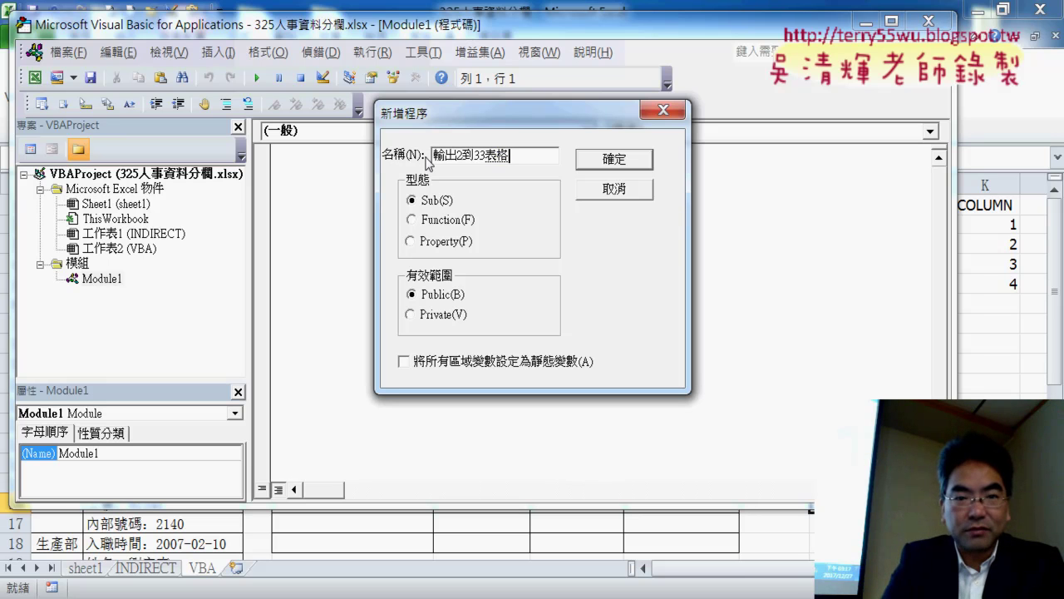
pyautogui.press('Return')
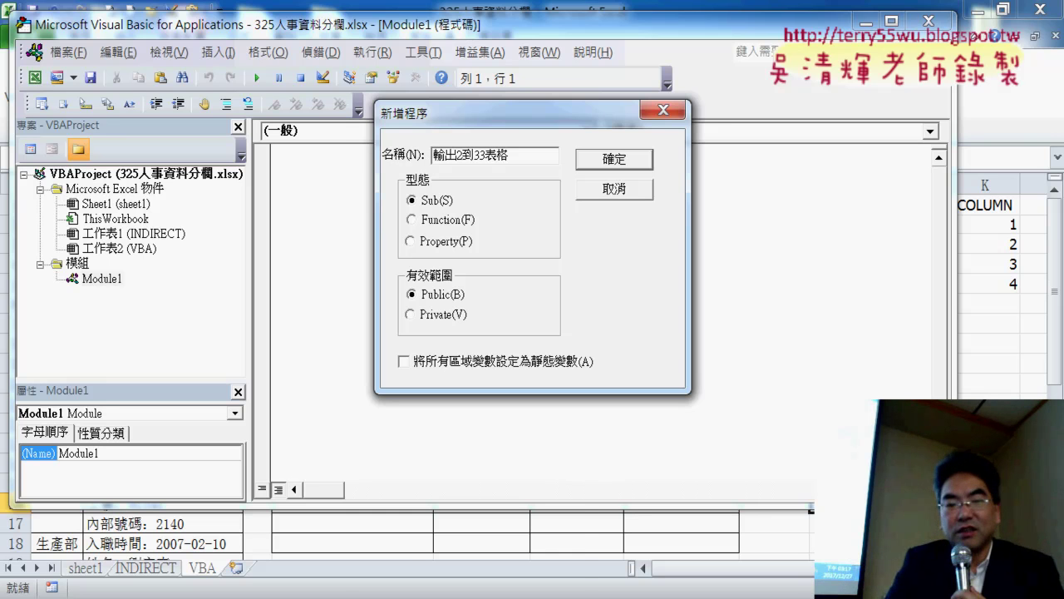
pyautogui.click(439, 521)
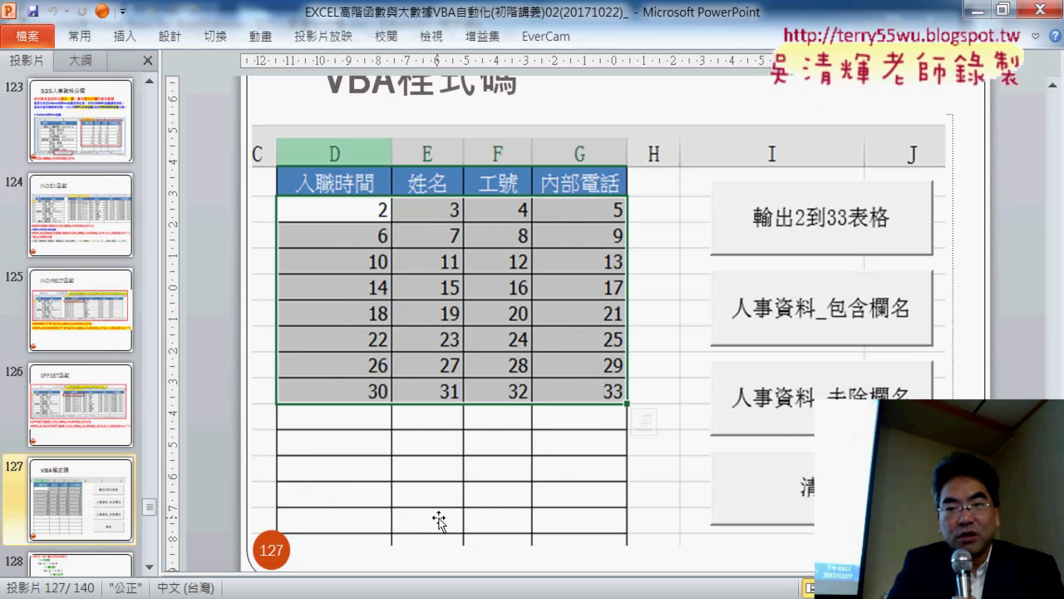
pyautogui.click(978, 9)
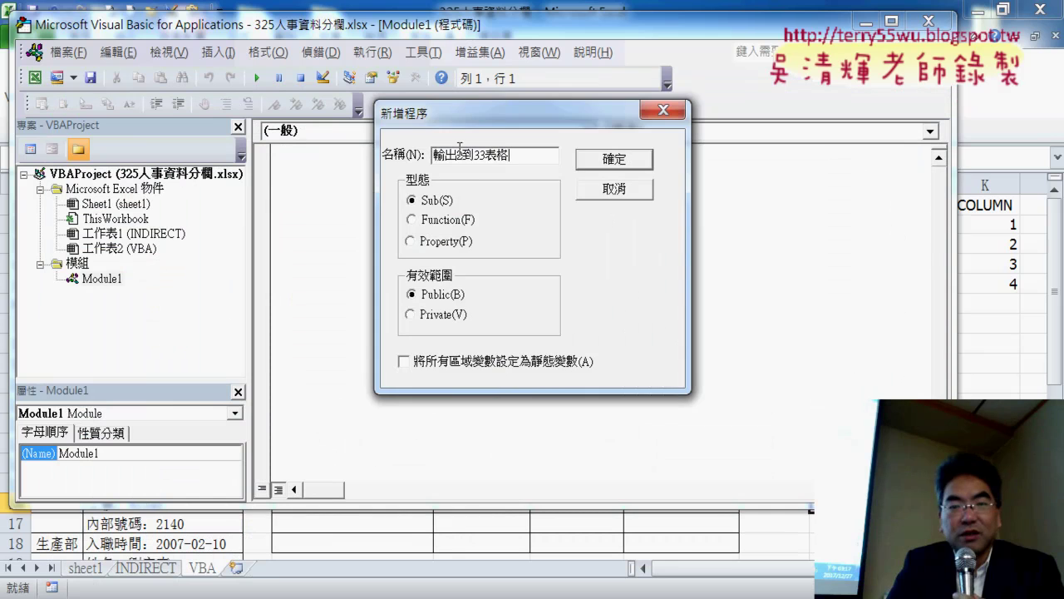
pyautogui.click(613, 158)
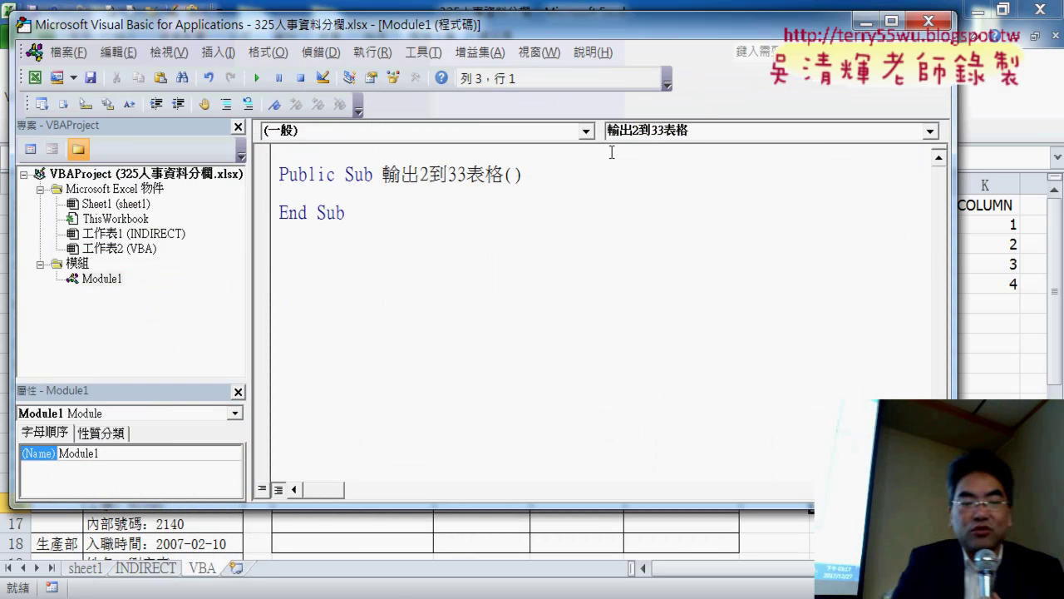
# Indent the empty line in 輸出2到33表格 and move the editor to uncover the worksheet table.
pyautogui.press('Tab')
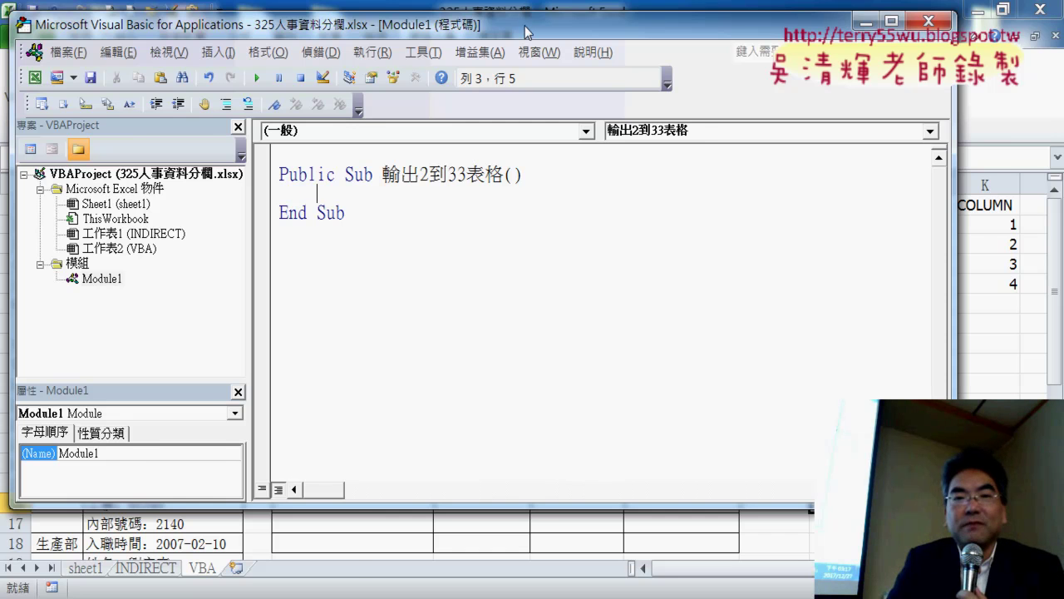
pyautogui.moveTo(525, 32); pyautogui.dragTo(878, 320)
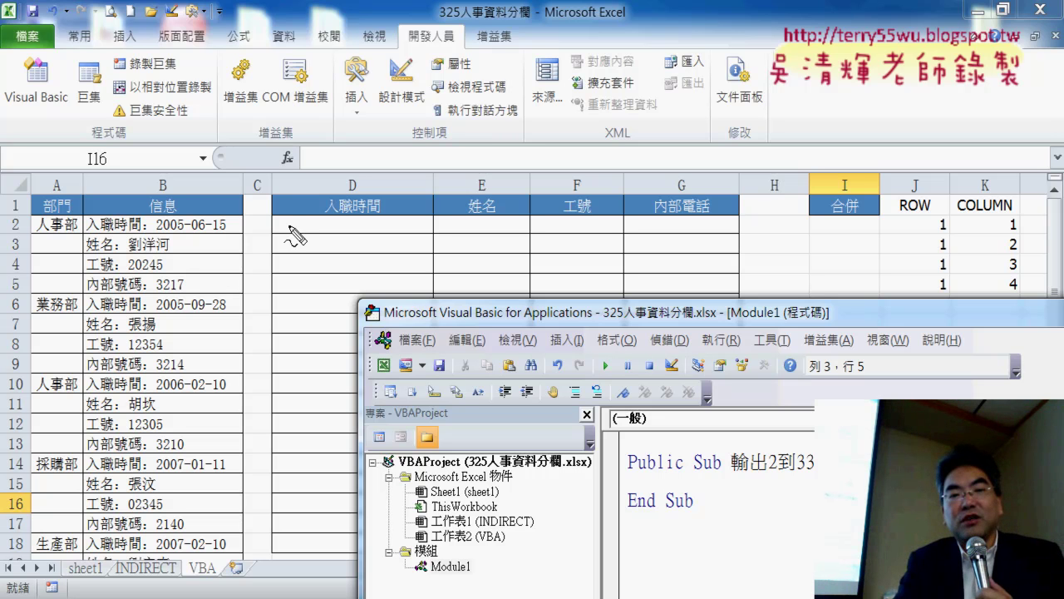
pyautogui.moveTo(273, 216)
pyautogui.mouseDown()
pyautogui.moveTo(267, 339)
pyautogui.moveTo(328, 210)
pyautogui.moveTo(642, 213)
pyautogui.moveTo(736, 304)
pyautogui.moveTo(611, 341)
pyautogui.moveTo(275, 343)
pyautogui.mouseUp()
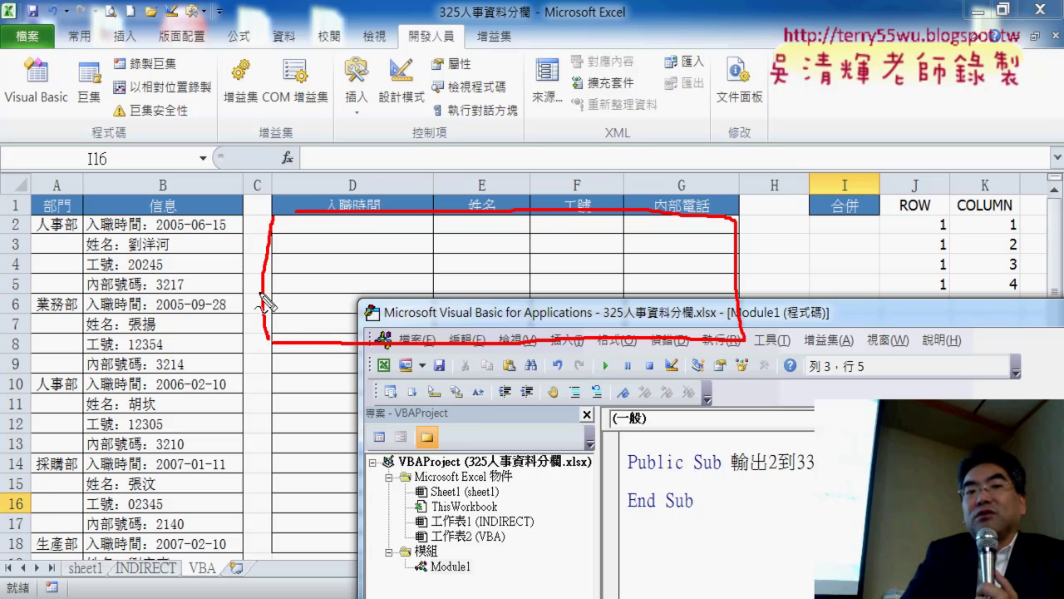
pyautogui.moveTo(216, 176); pyautogui.dragTo(220, 219)
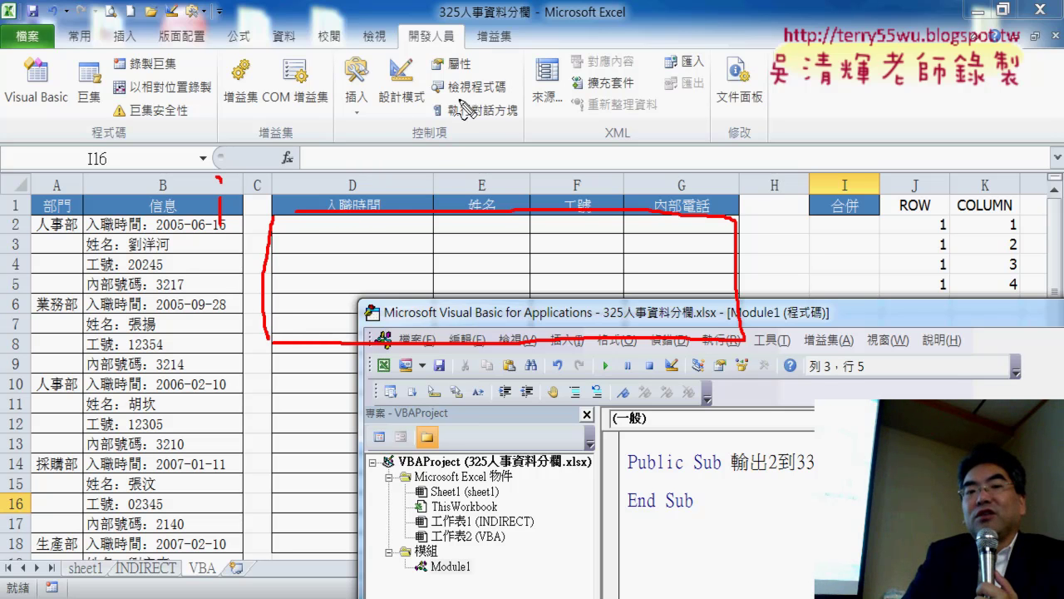
pyautogui.moveTo(463, 93); pyautogui.dragTo(439, 151)
pyautogui.moveTo(445, 57); pyautogui.dragTo(463, 92)
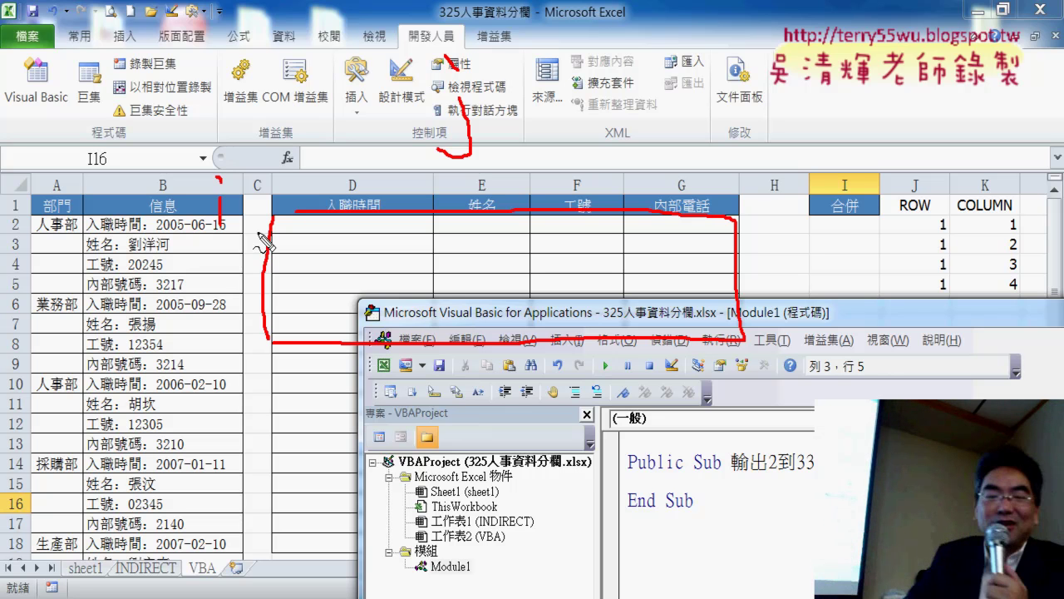
# Write the outer loop For i = 2 To 9 with its closing Next.
pyautogui.press('Escape')
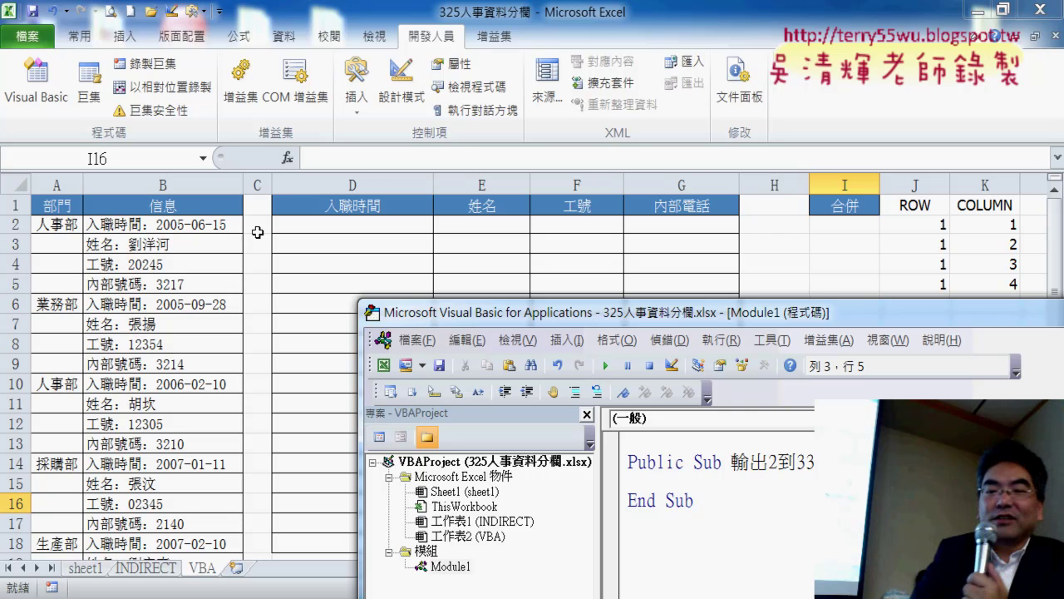
pyautogui.write('ㄈ')
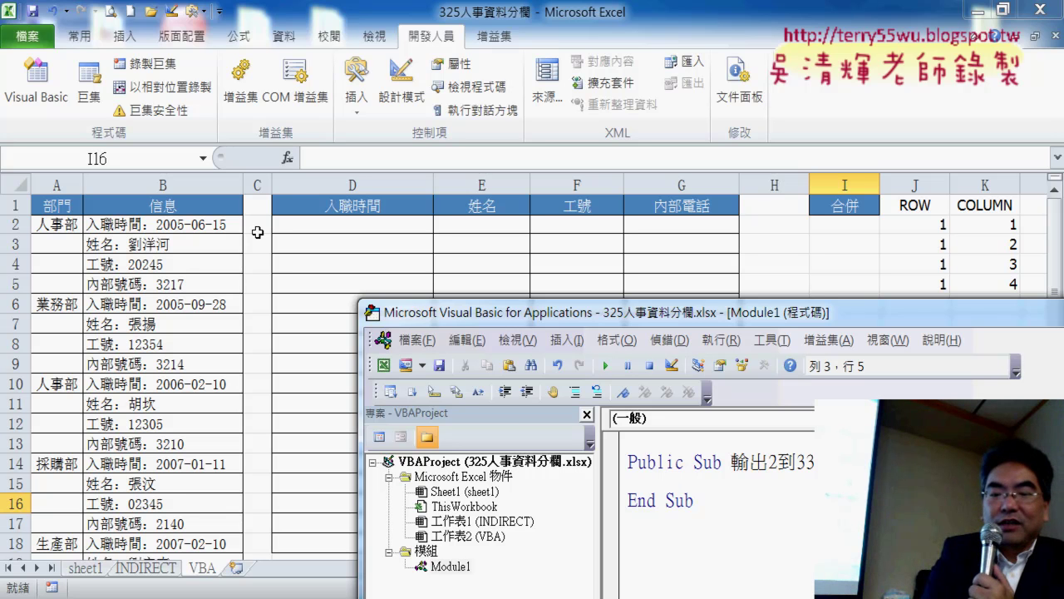
pyautogui.write('fi')
pyautogui.press('BackSpace')
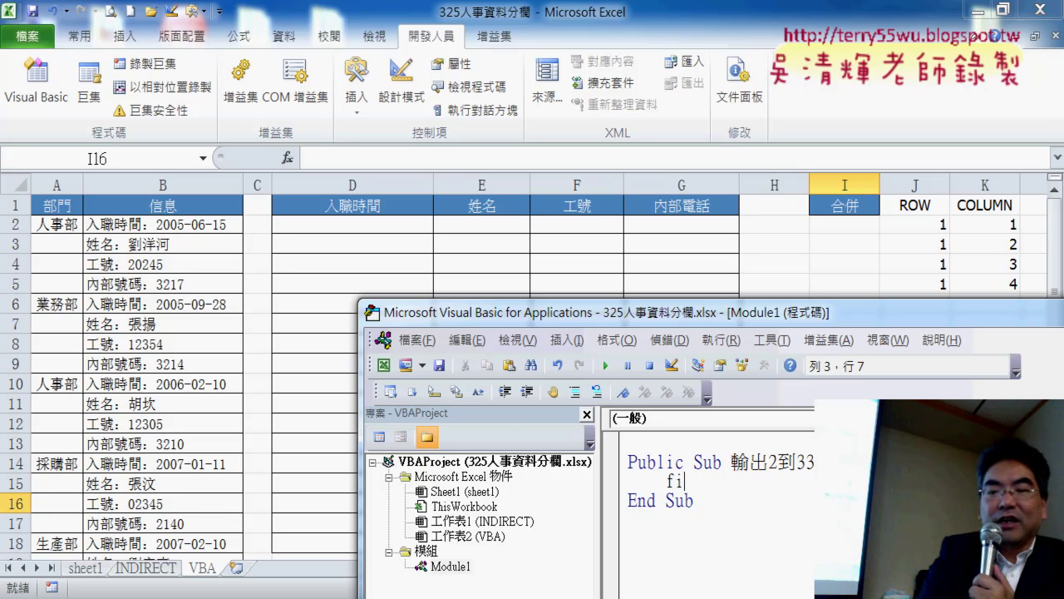
pyautogui.press('BackSpace')
pyautogui.write('or i')
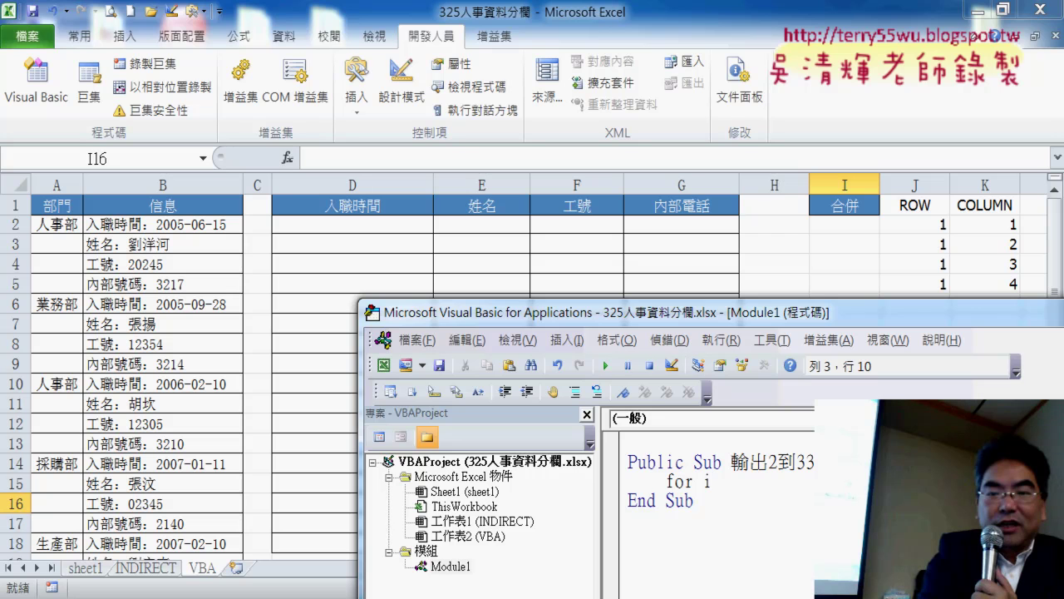
pyautogui.write('=2 ')
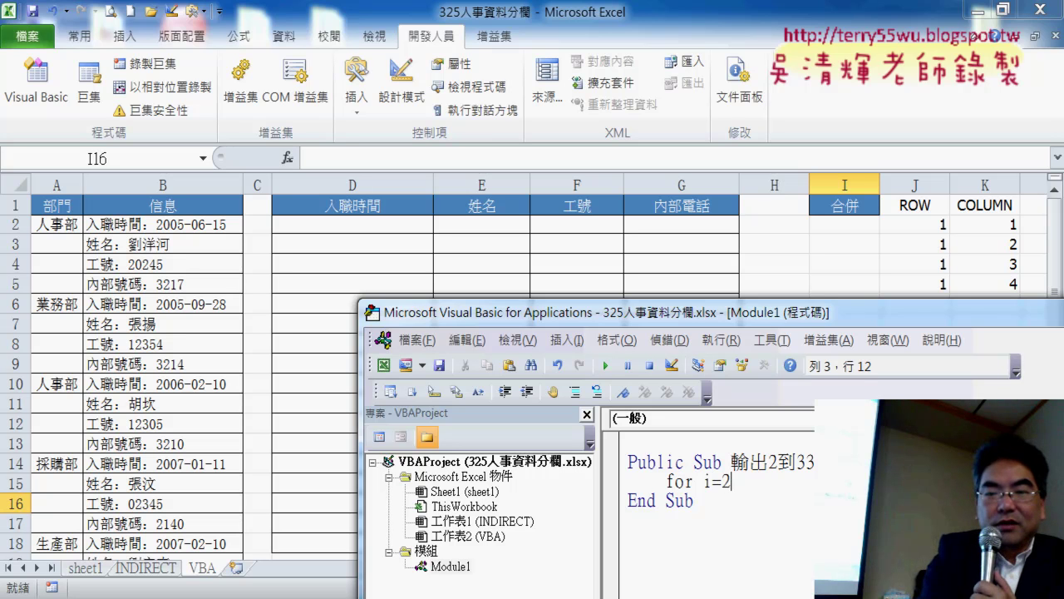
pyautogui.write('to')
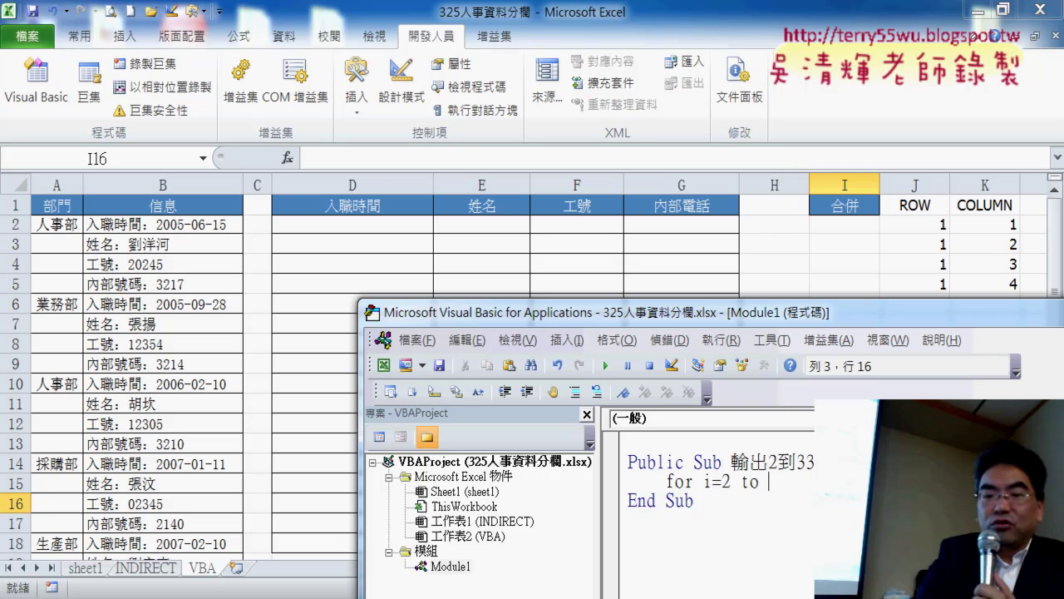
pyautogui.write('9')
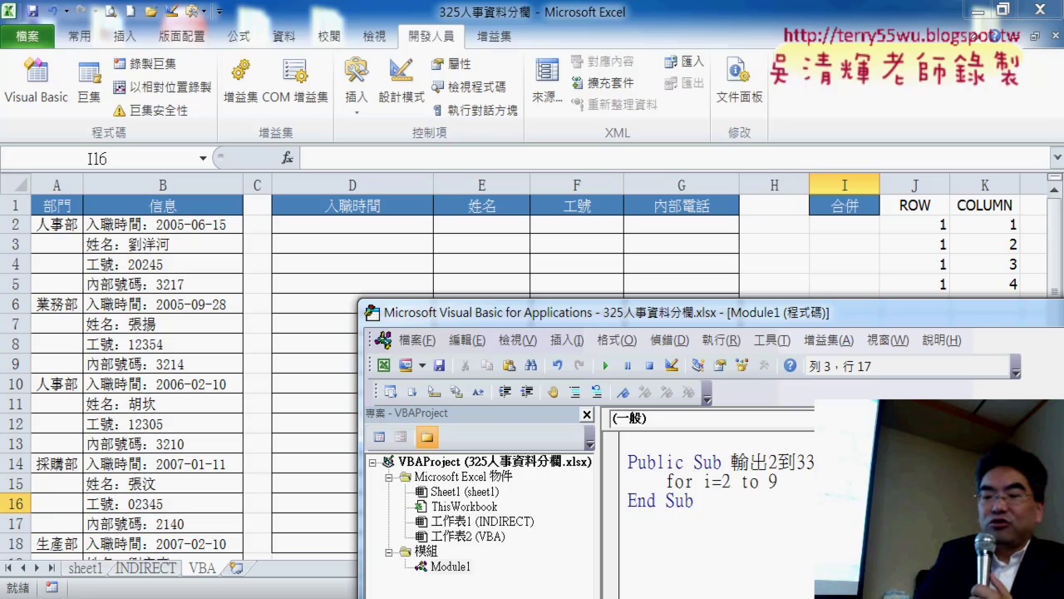
pyautogui.press('Return')
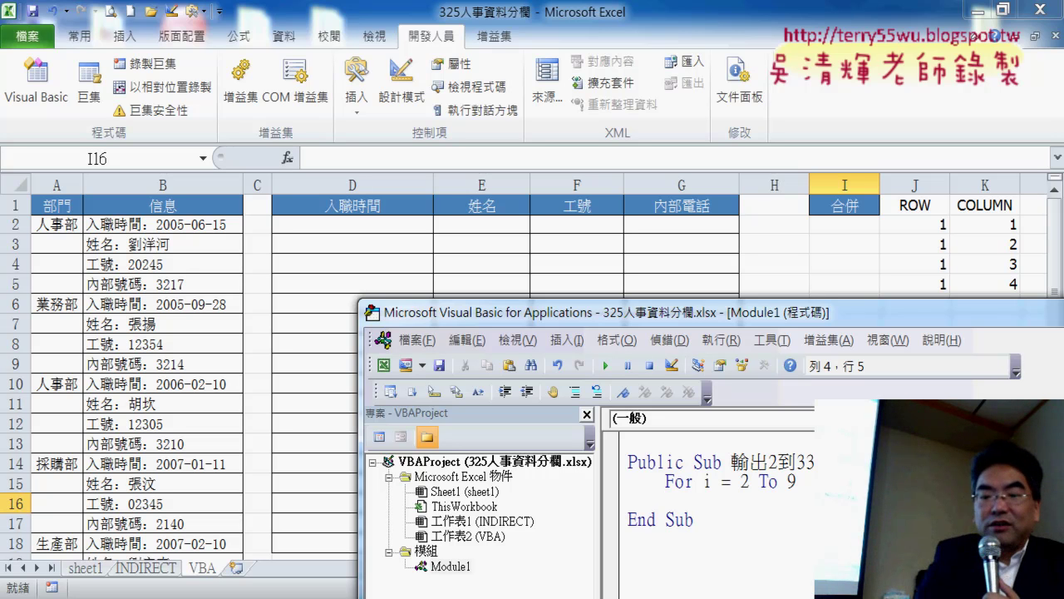
pyautogui.press('Return')
pyautogui.write('next')
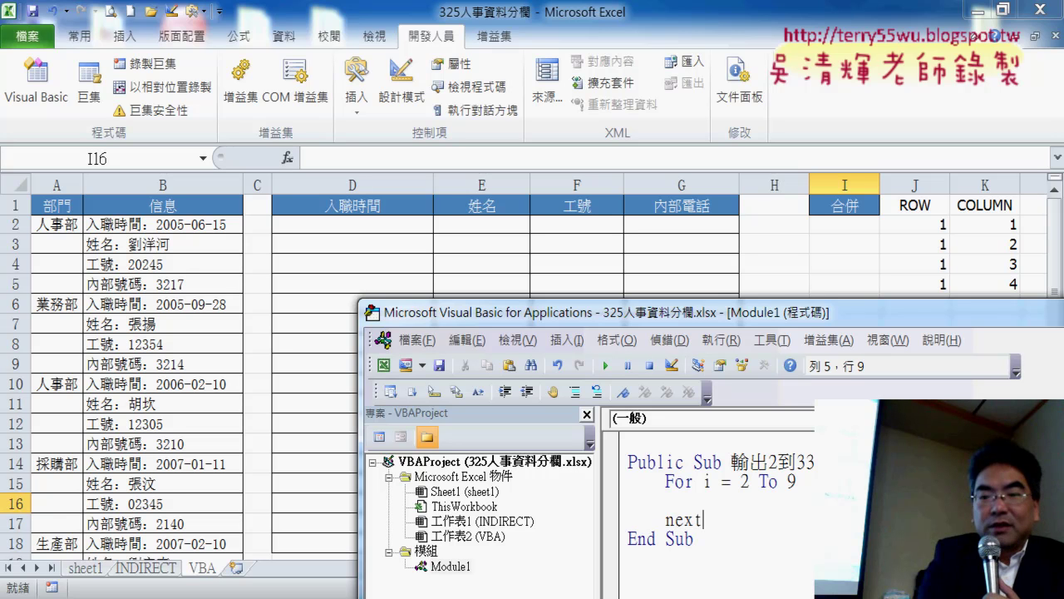
pyautogui.press('Up')
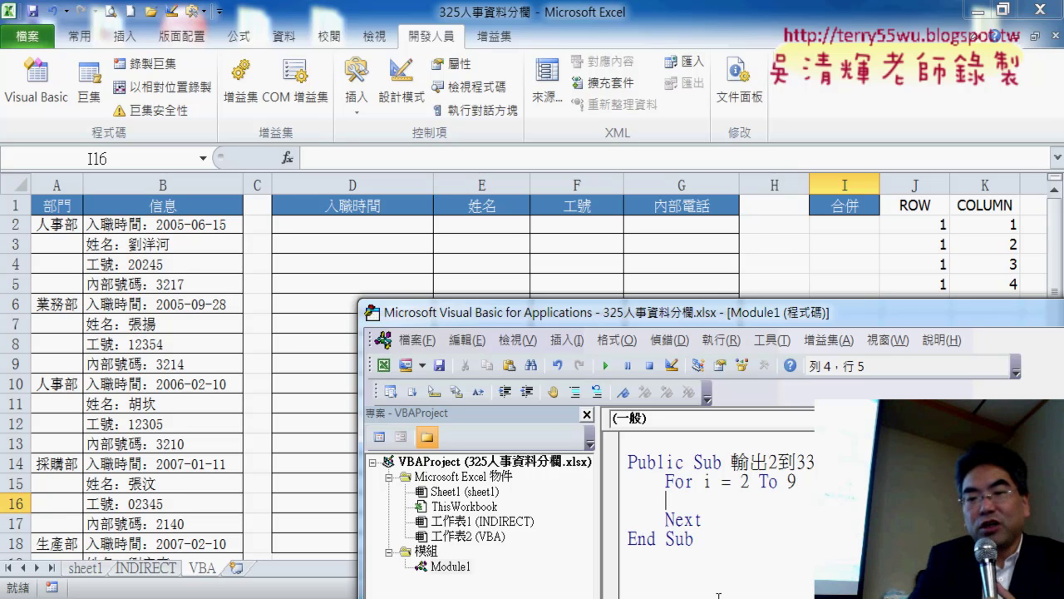
pyautogui.press('End')
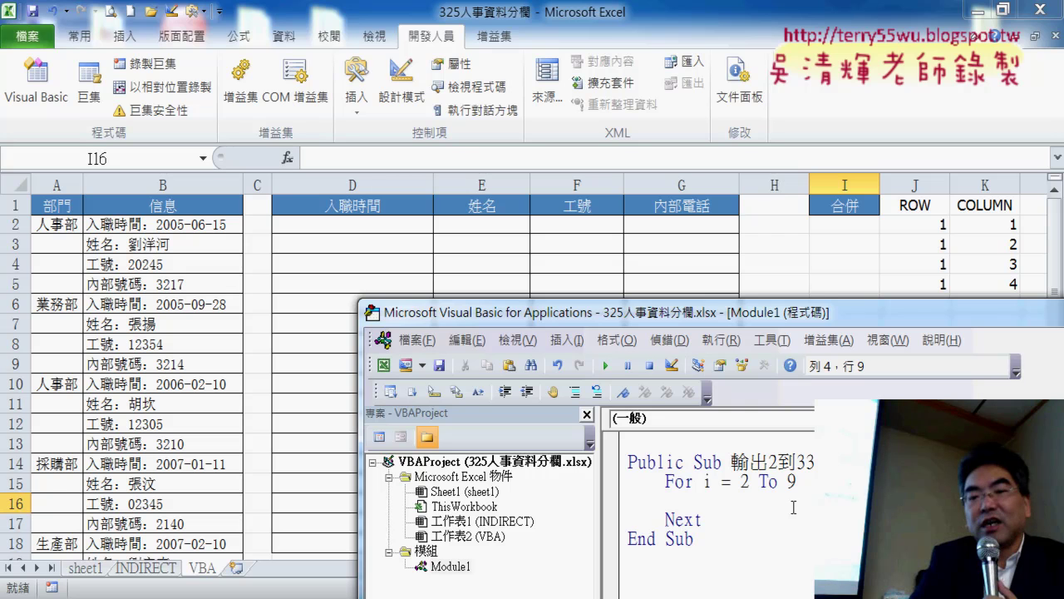
pyautogui.write('For i = 2 To')
# Copy the loop header as an inner j loop with its own Next, then begin cells( inside it.
pyautogui.moveTo(666, 481)
pyautogui.mouseDown()
pyautogui.moveTo(797, 481)
pyautogui.moveTo(757, 505)
pyautogui.mouseUp()
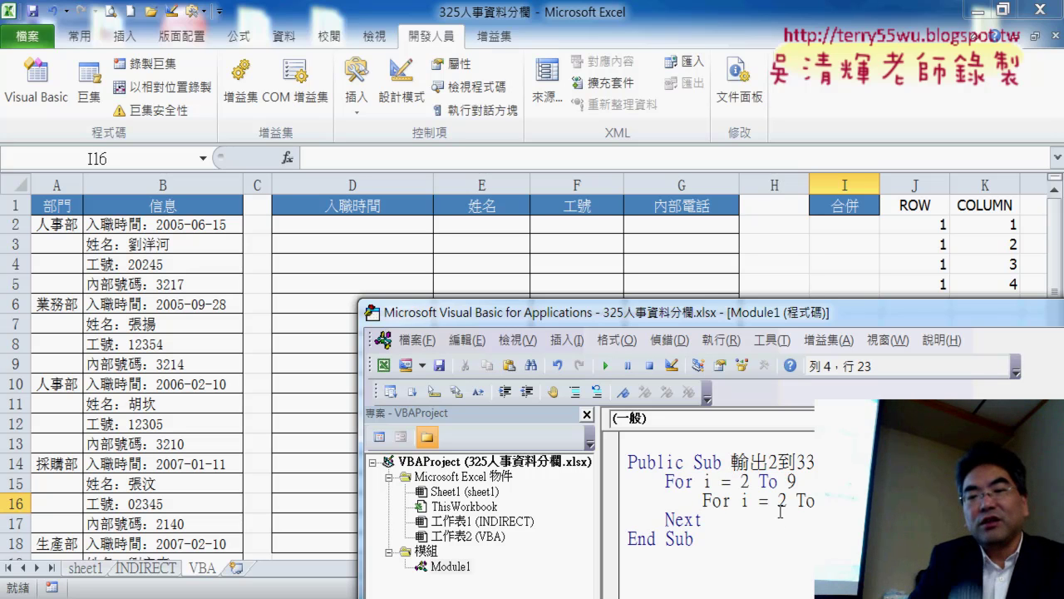
pyautogui.doubleClick(744, 501)
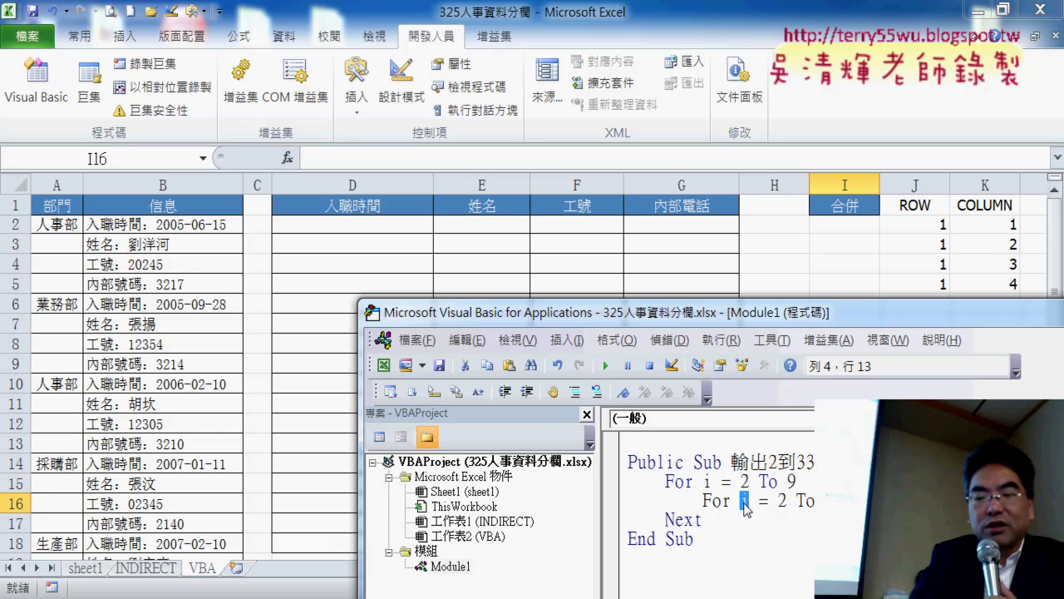
pyautogui.write('j')
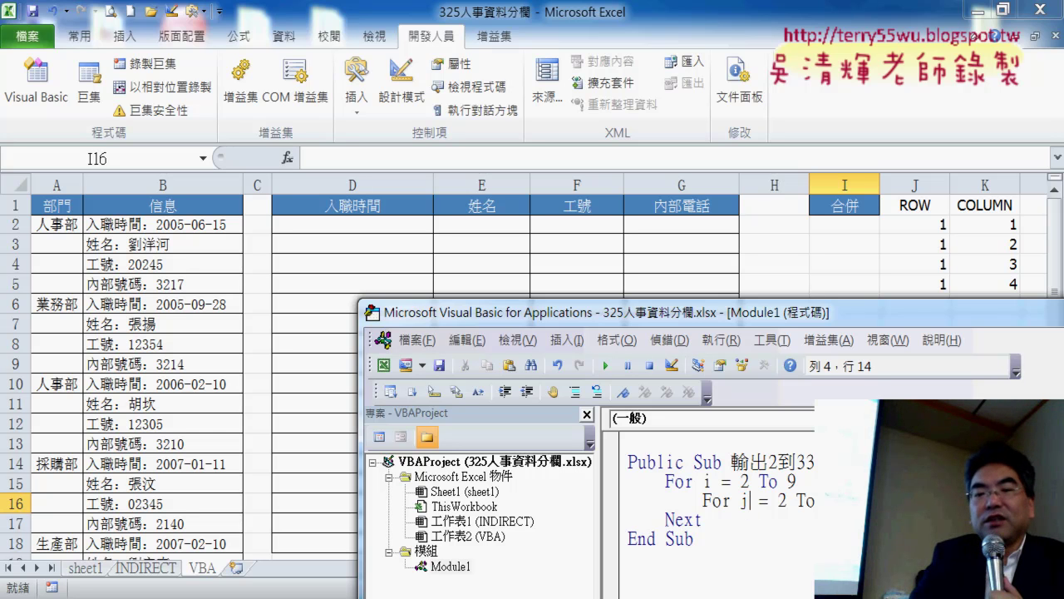
pyautogui.press('Return')
pyautogui.press('Return')
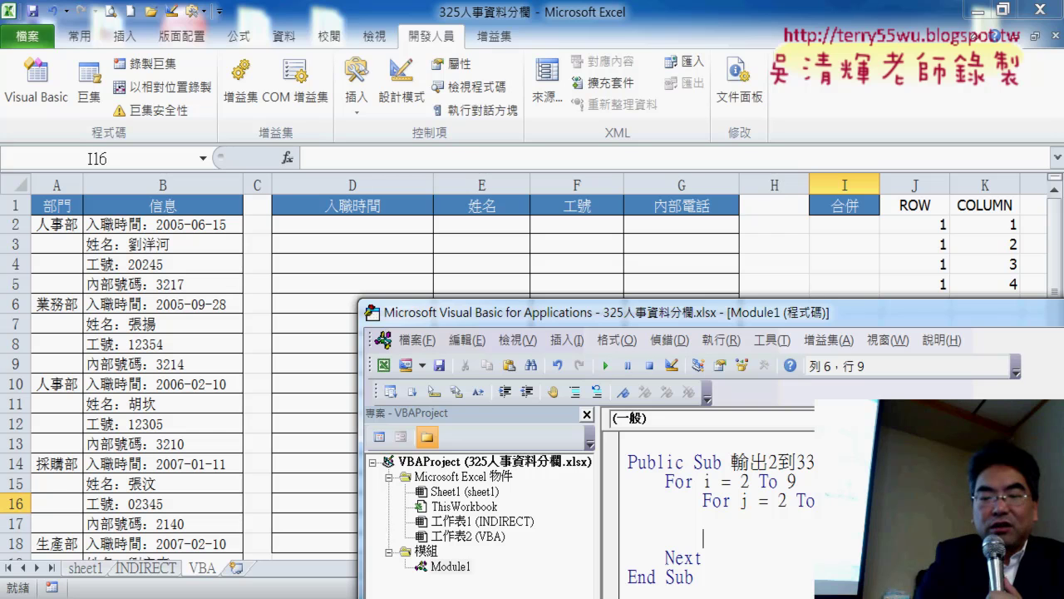
pyautogui.write('next')
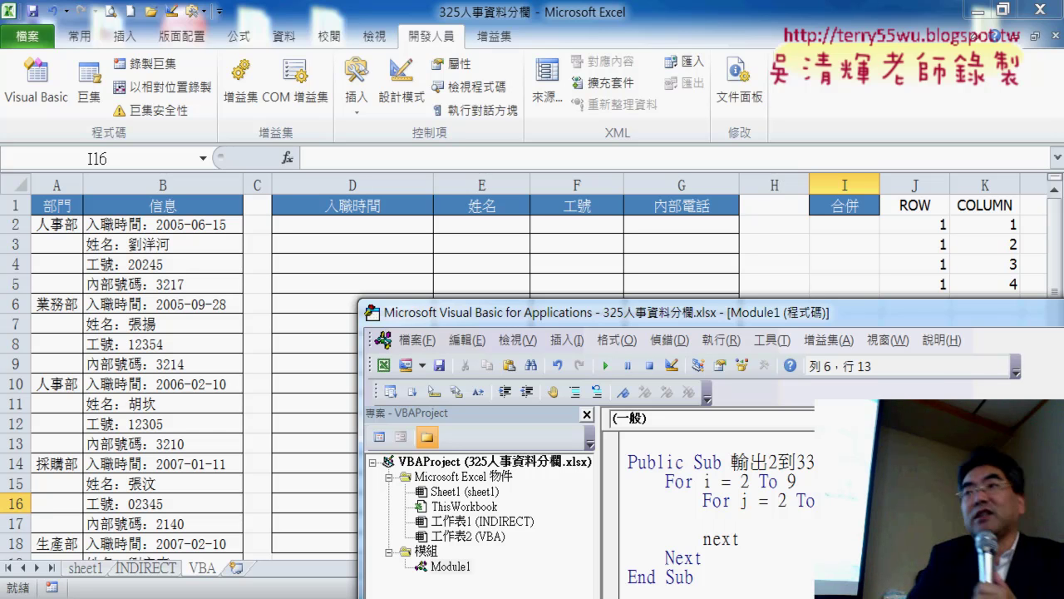
pyautogui.press('Up')
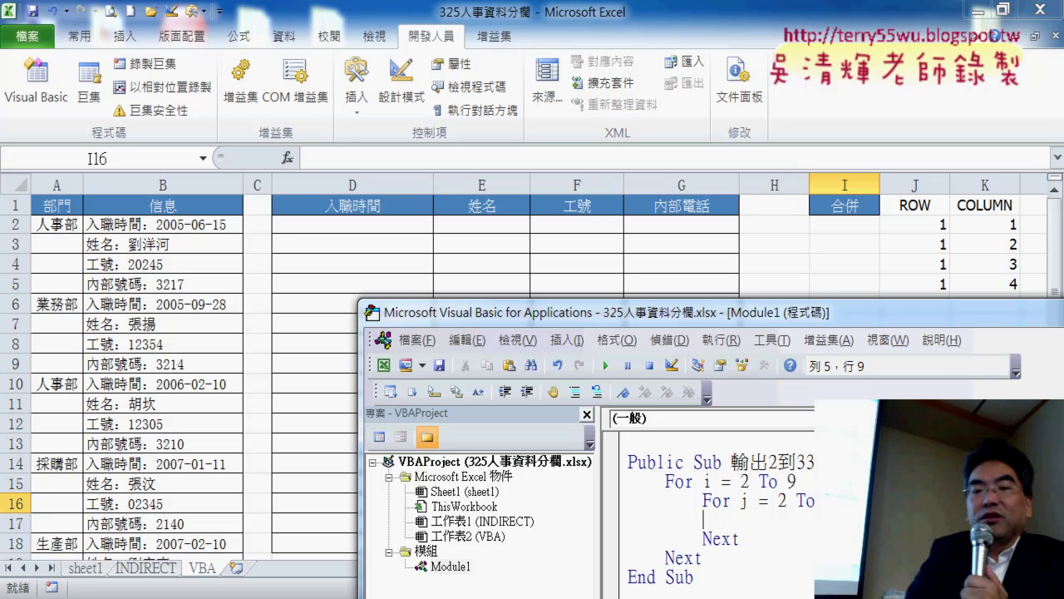
pyautogui.press('Tab')
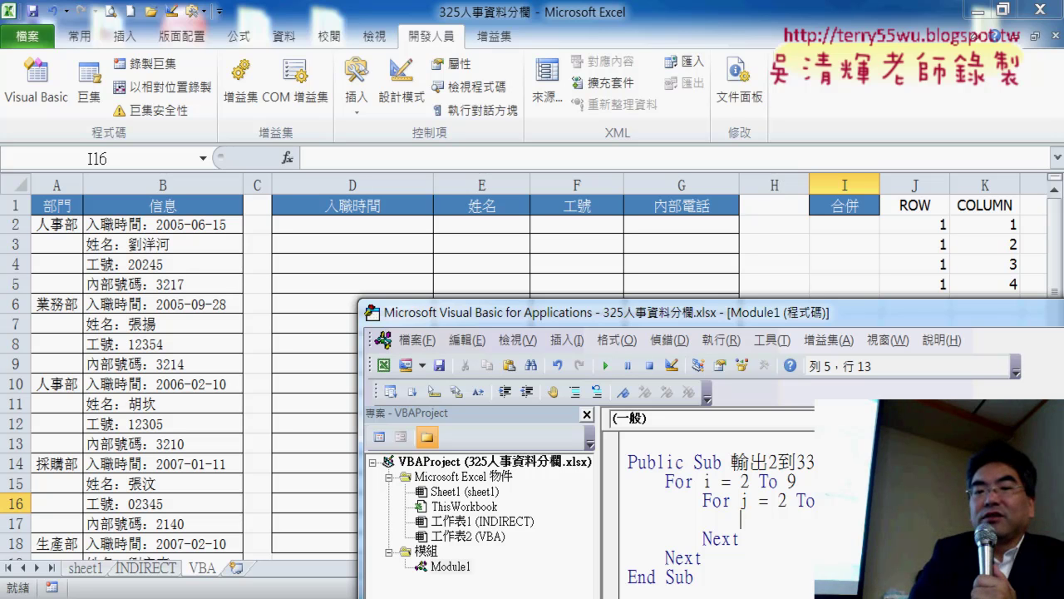
pyautogui.write('cells')
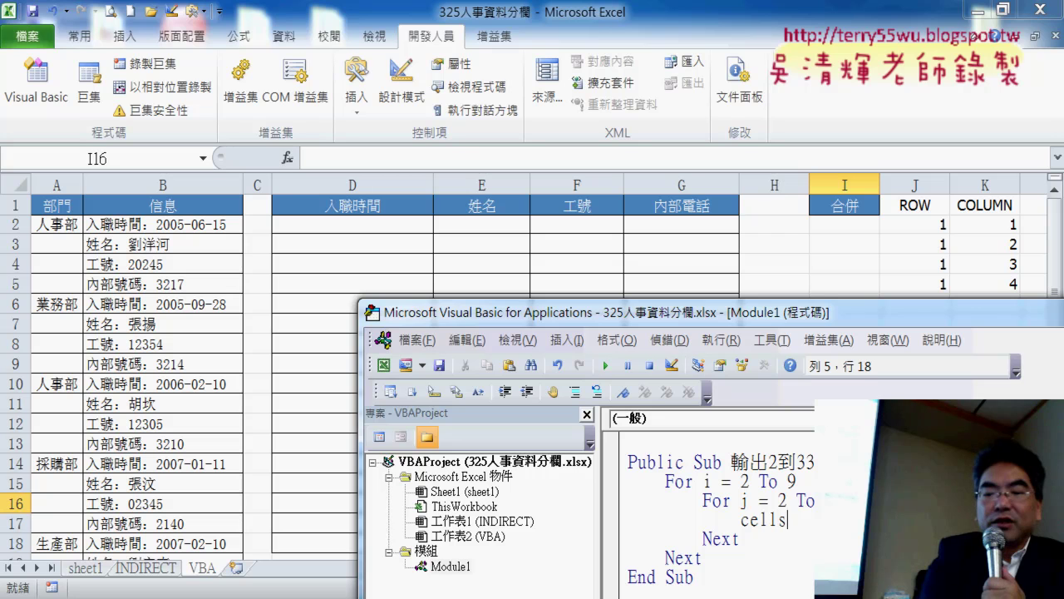
pyautogui.write('(i,')
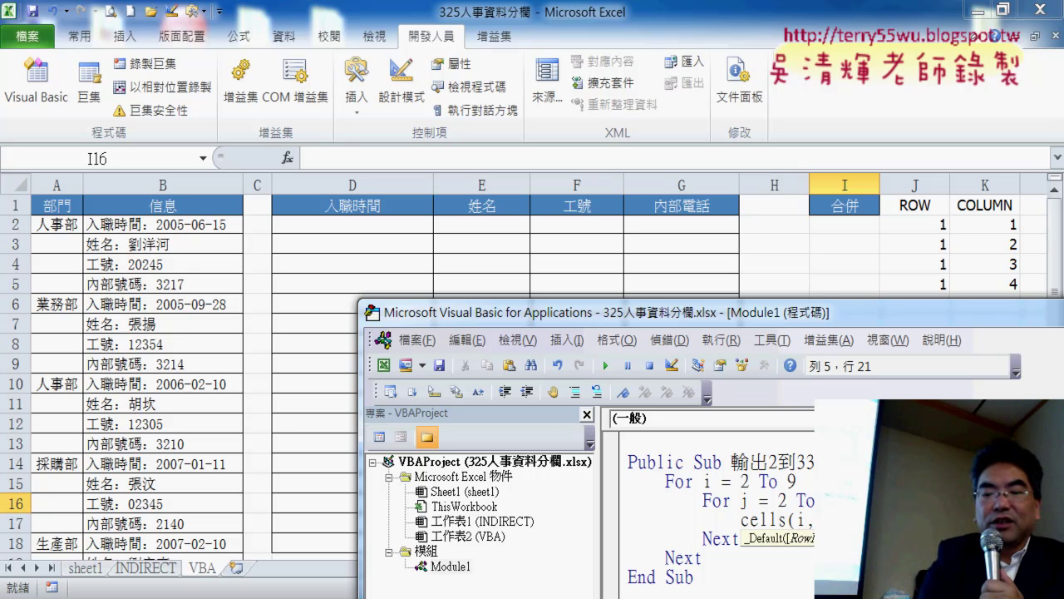
pyautogui.write(')')
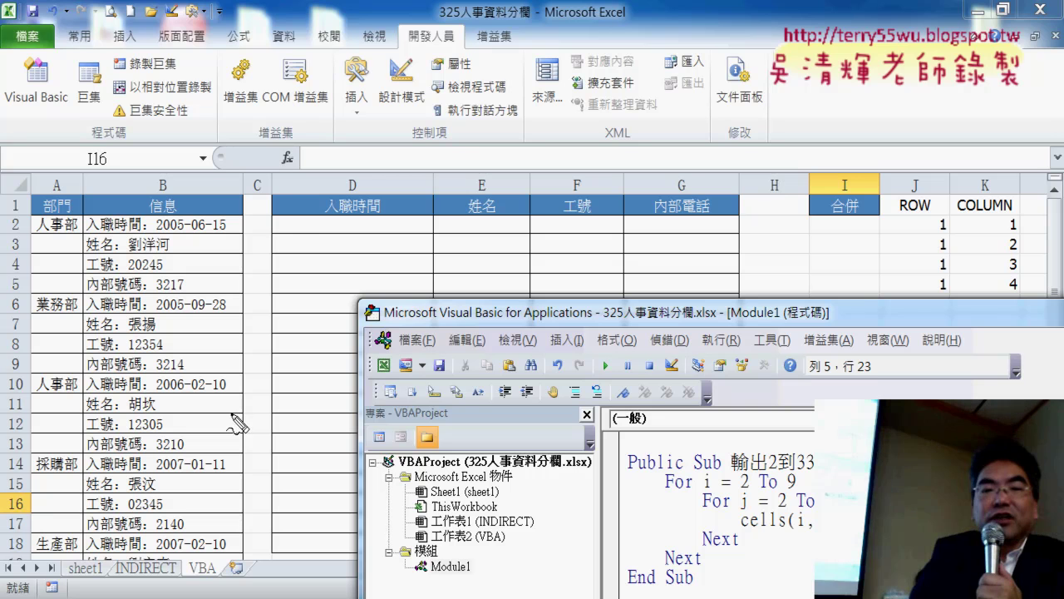
pyautogui.moveTo(270, 216)
pyautogui.mouseDown()
pyautogui.moveTo(268, 353)
pyautogui.moveTo(332, 213)
pyautogui.moveTo(690, 226)
pyautogui.moveTo(758, 284)
pyautogui.moveTo(566, 384)
pyautogui.moveTo(275, 371)
pyautogui.mouseUp()
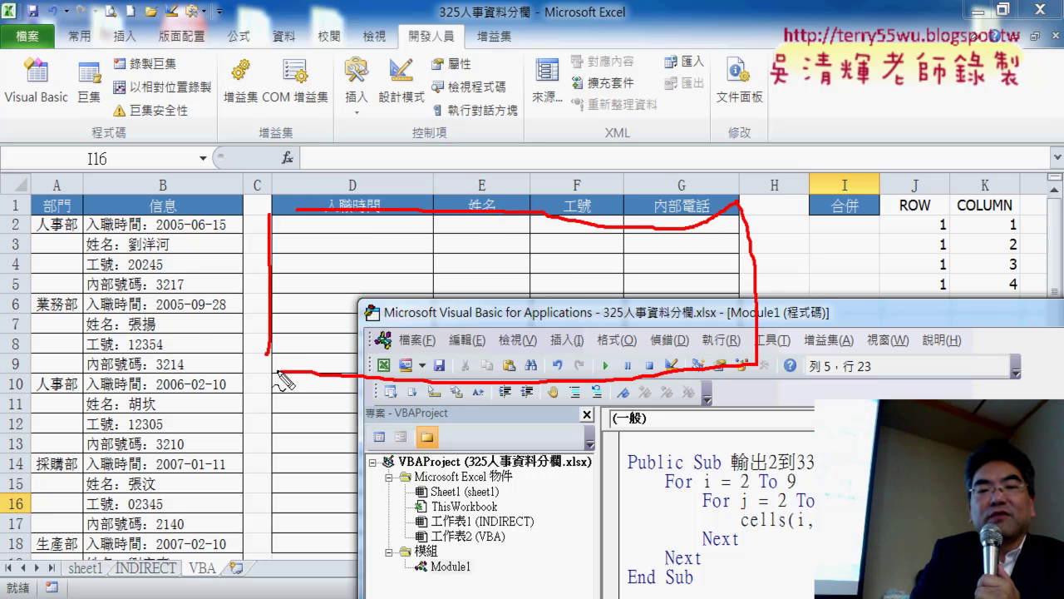
pyautogui.moveTo(200, 225); pyautogui.dragTo(243, 236)
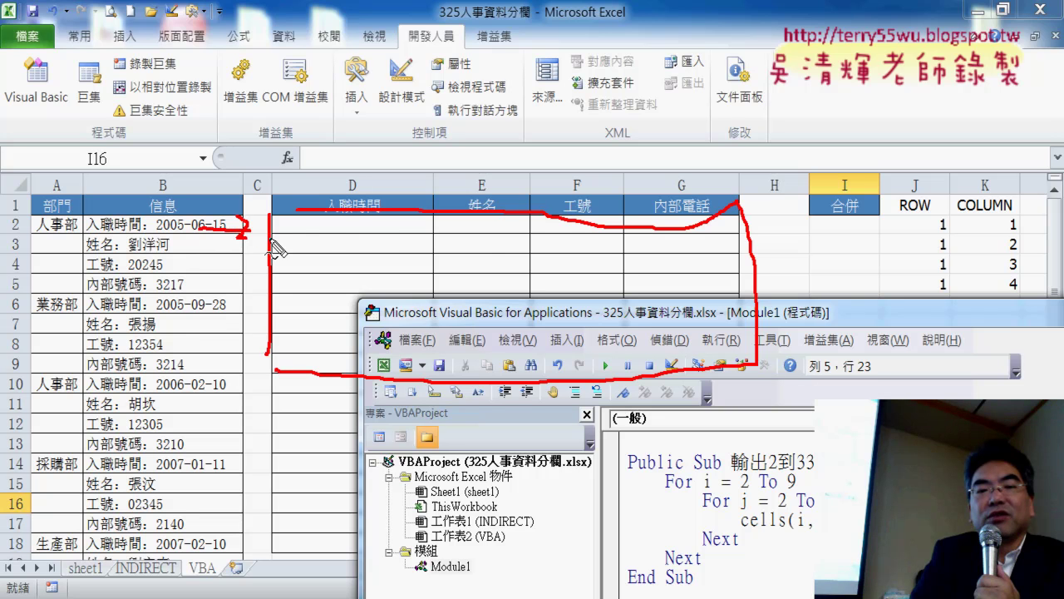
pyautogui.moveTo(331, 231); pyautogui.dragTo(378, 236)
pyautogui.moveTo(486, 240)
pyautogui.mouseDown()
pyautogui.moveTo(474, 224)
pyautogui.moveTo(504, 235)
pyautogui.mouseUp()
pyautogui.moveTo(597, 223); pyautogui.dragTo(582, 236)
pyautogui.moveTo(694, 223)
pyautogui.mouseDown()
pyautogui.moveTo(665, 237)
pyautogui.moveTo(683, 247)
pyautogui.mouseUp()
pyautogui.moveTo(366, 238)
pyautogui.mouseDown()
pyautogui.moveTo(380, 250)
pyautogui.moveTo(366, 259)
pyautogui.mouseUp()
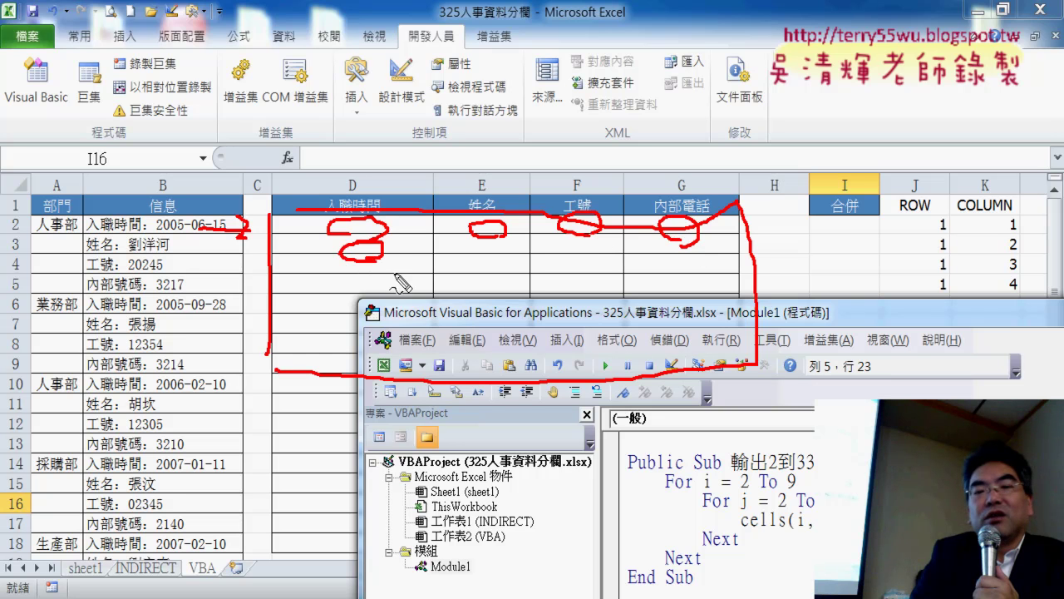
pyautogui.moveTo(735, 524); pyautogui.dragTo(814, 529)
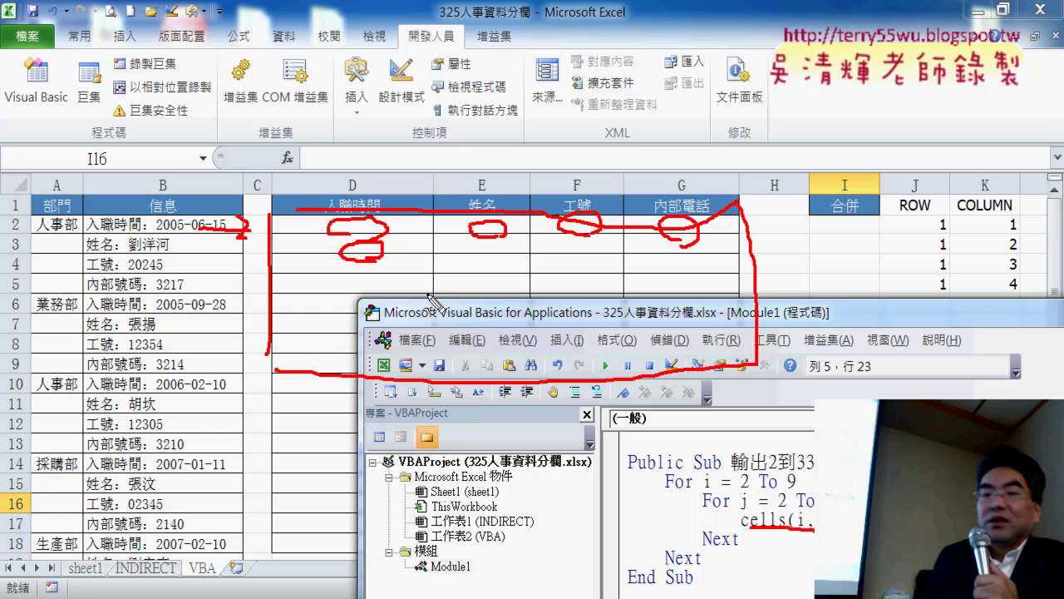
pyautogui.press('Escape')
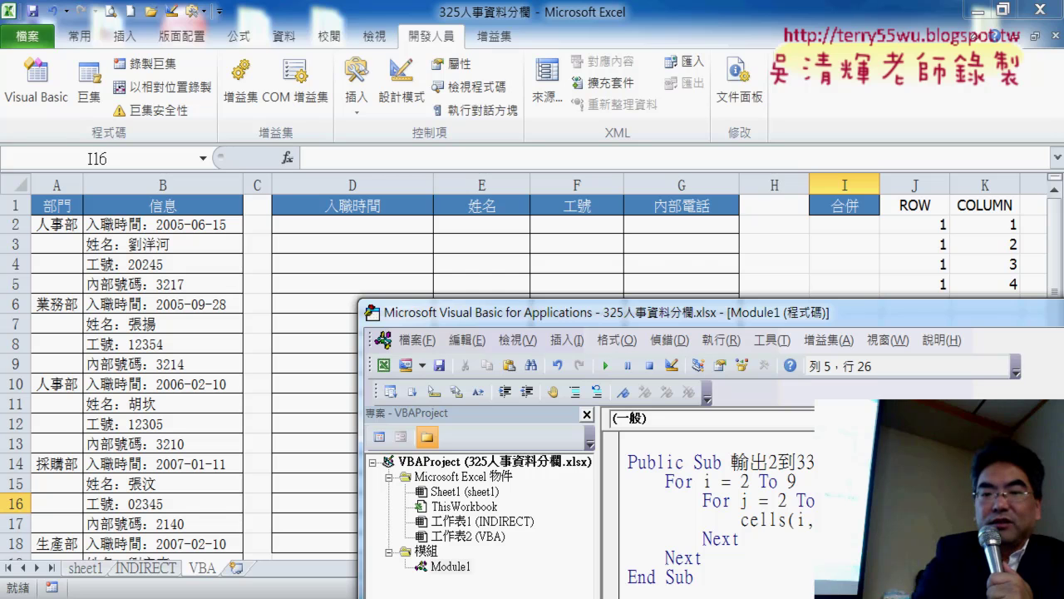
# Dismiss the compile error and change the inner loop's start from 2 to 4.
pyautogui.click(794, 509)
pyautogui.click(511, 385)
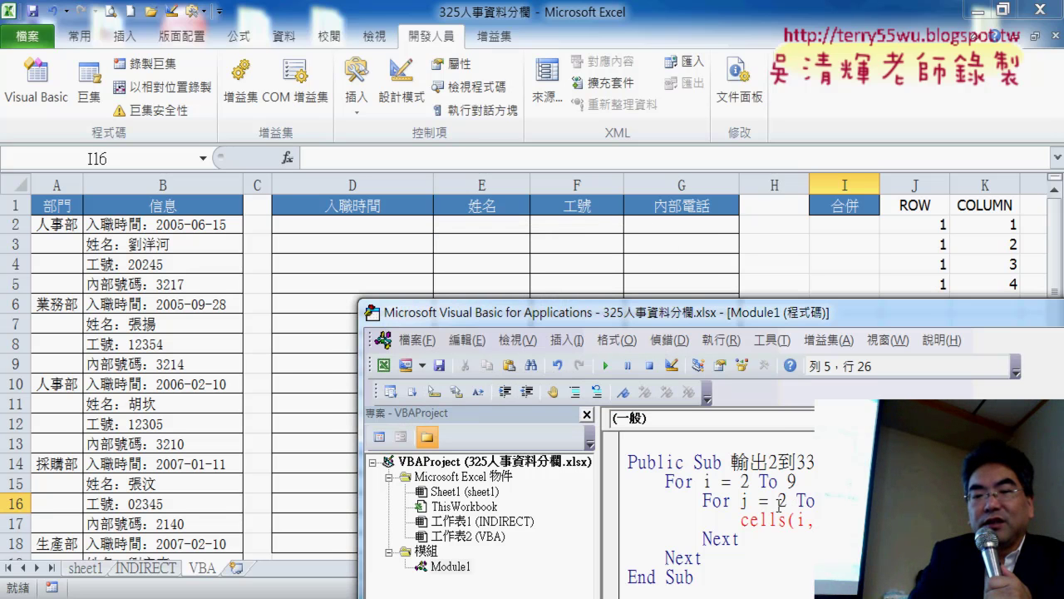
pyautogui.moveTo(780, 503); pyautogui.dragTo(790, 502)
pyautogui.write('4')
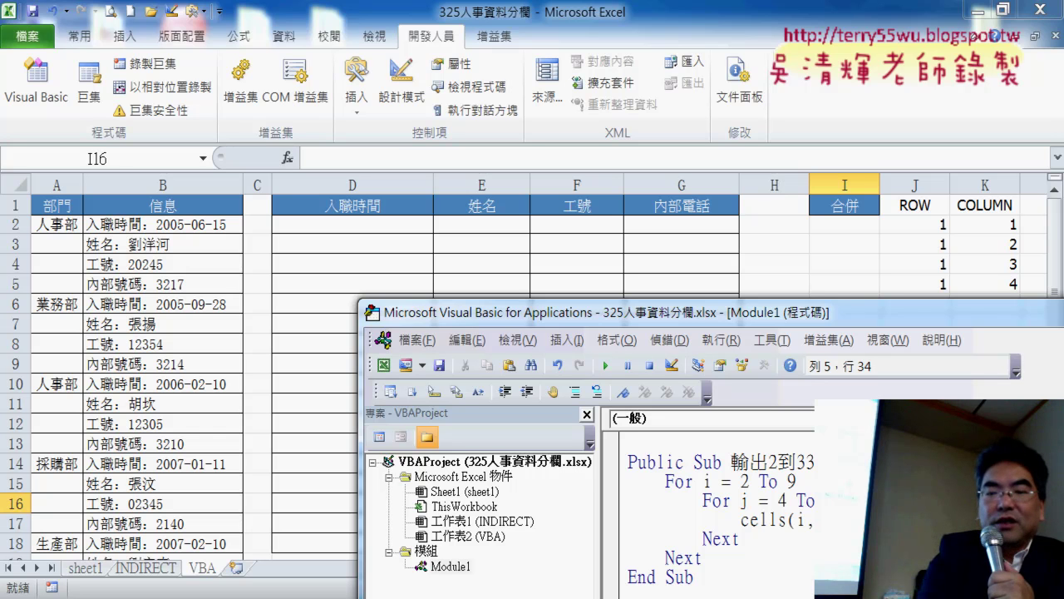
# Commit the line Cells(i, j) = j - 2 + (i - 2) * 4 and highlight its formula.
pyautogui.moveTo(841, 312); pyautogui.dragTo(564, 69)
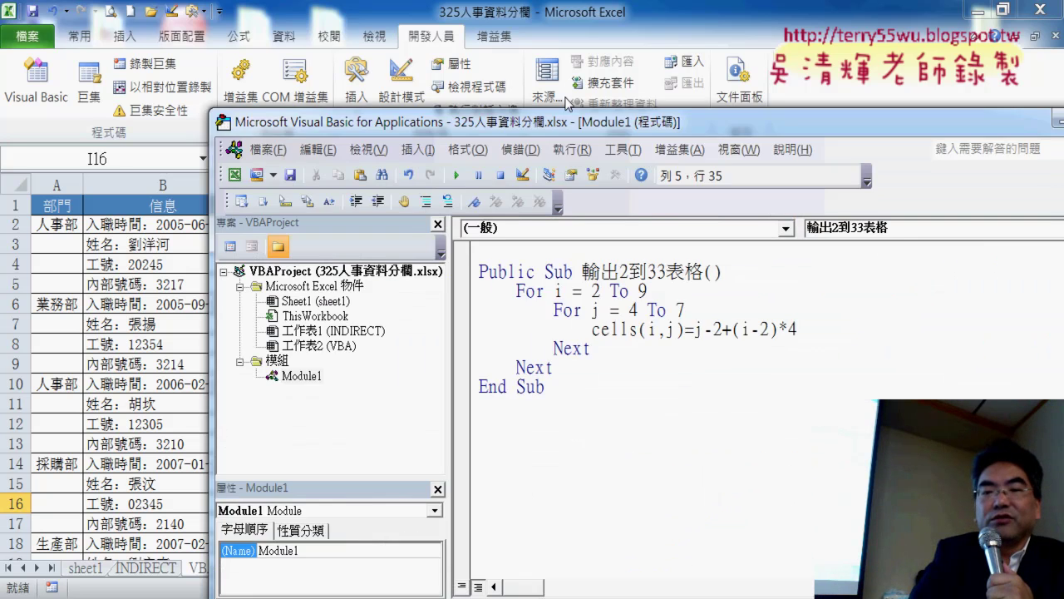
pyautogui.click(599, 322)
pyautogui.moveTo(792, 276); pyautogui.dragTo(596, 281)
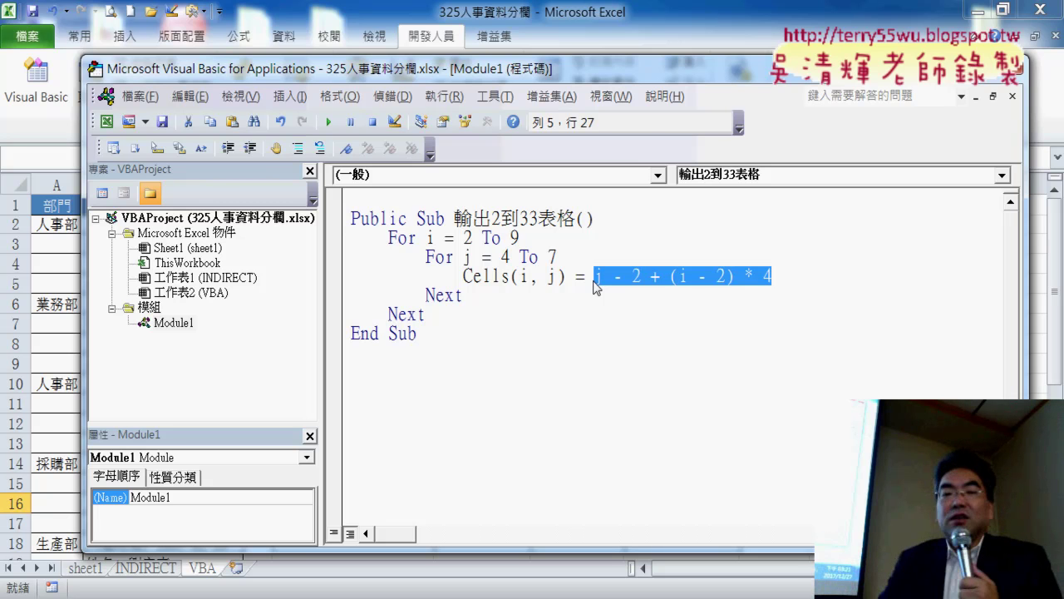
pyautogui.moveTo(553, 69); pyautogui.dragTo(553, 368)
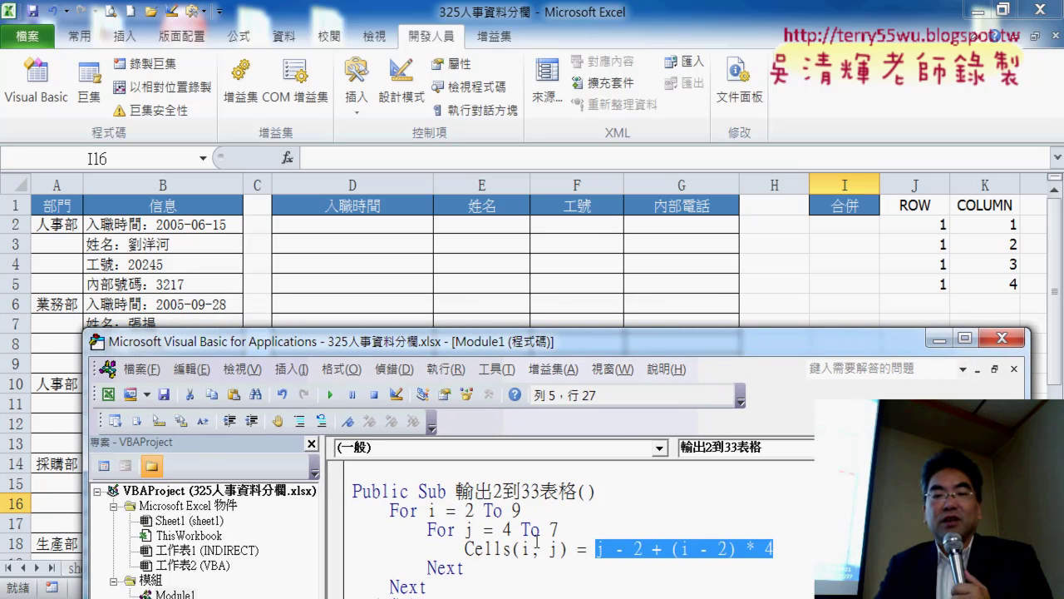
# Step through the macro with F8 until D2:G2 hold 2, 3, 4 and 5.
pyautogui.click(543, 545)
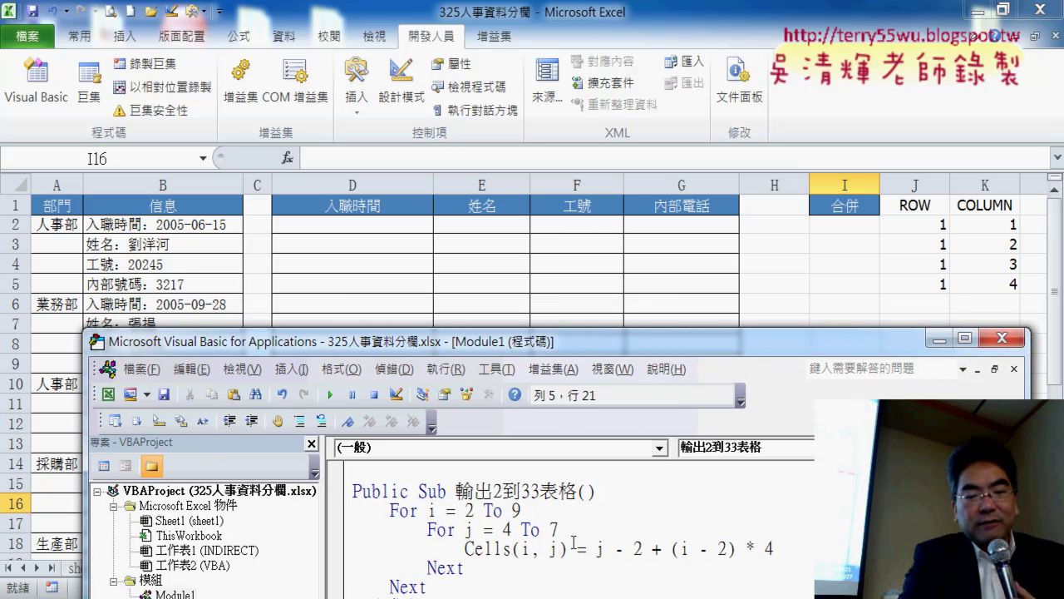
pyautogui.press('F8')
pyautogui.press('F8')
pyautogui.press('F8')
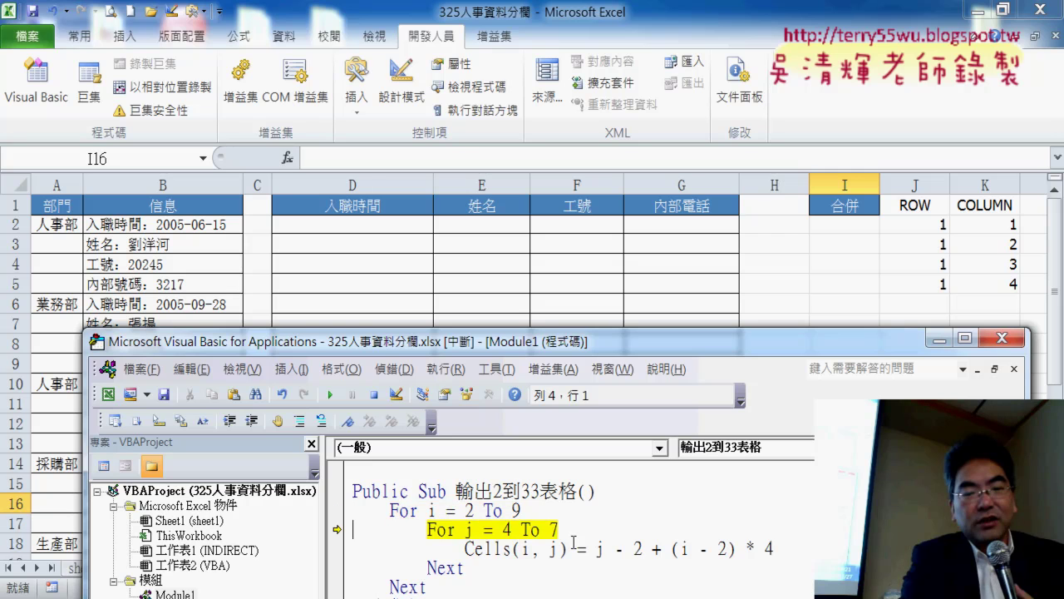
pyautogui.press('F8')
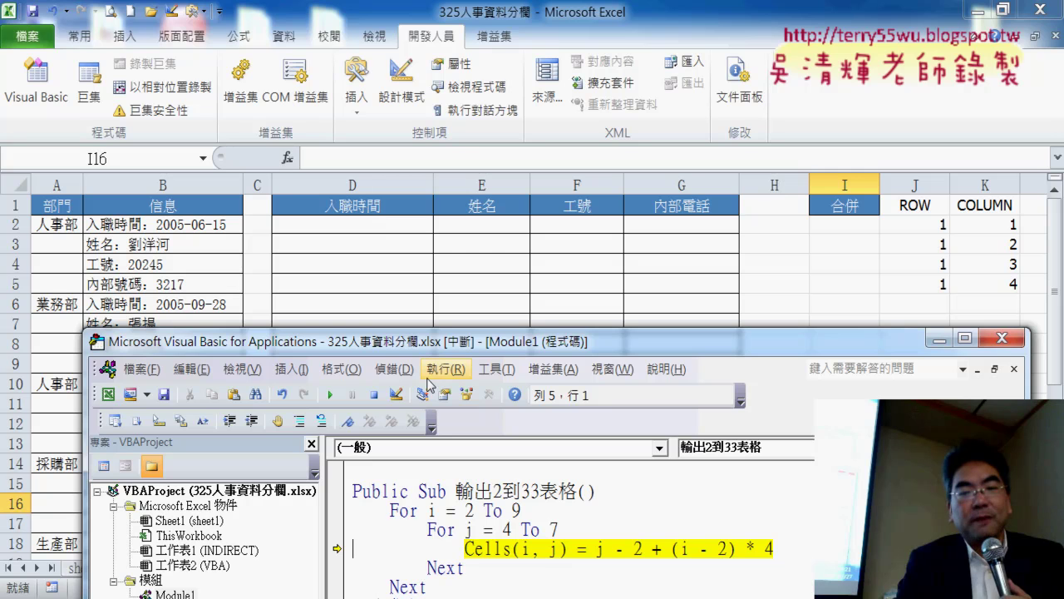
pyautogui.press('F8')
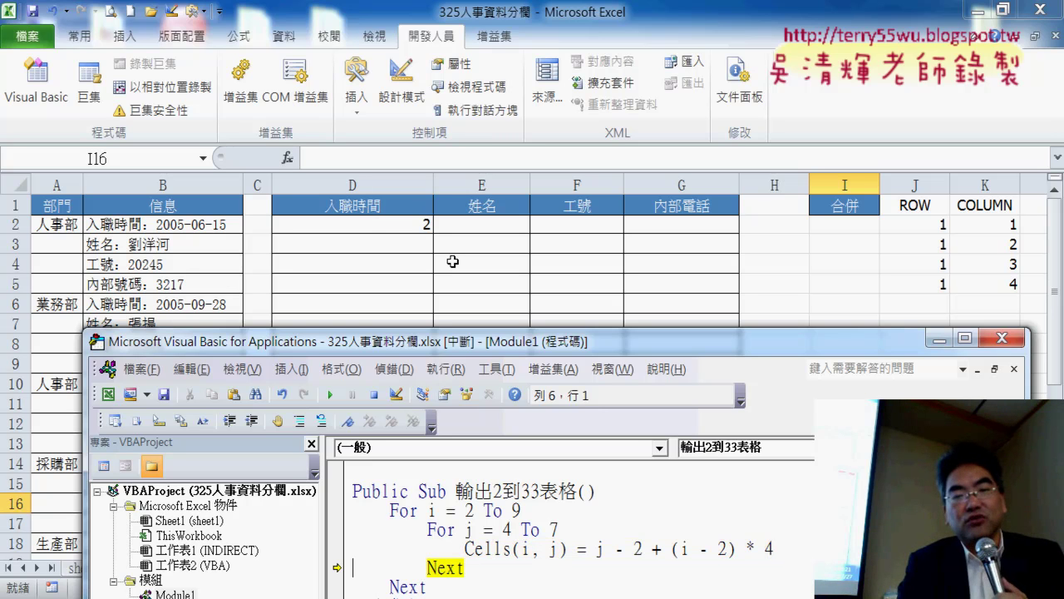
pyautogui.press('F8')
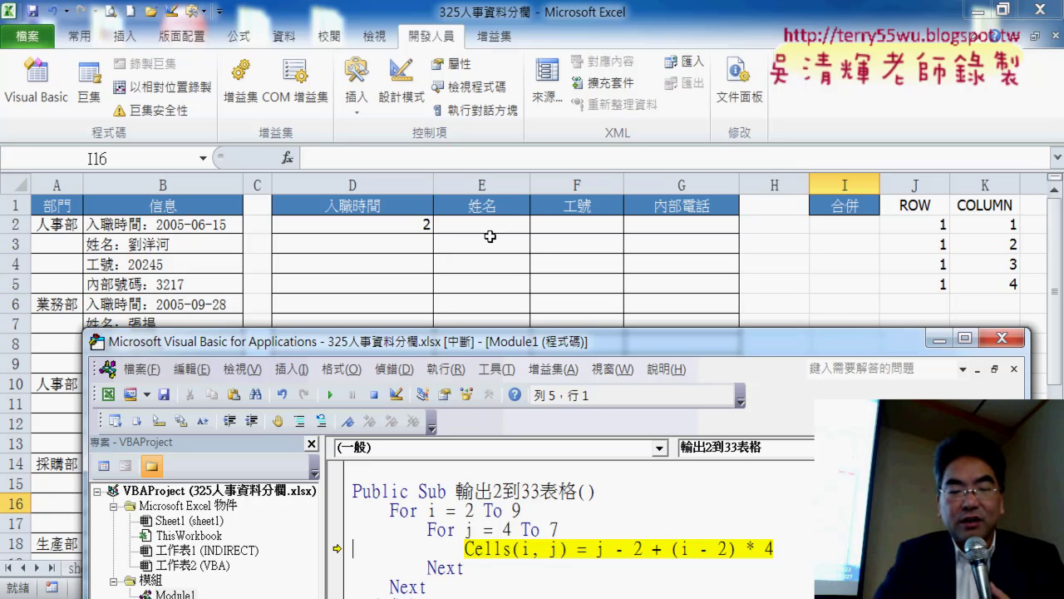
pyautogui.press('F8')
pyautogui.press('F8')
pyautogui.press('F8')
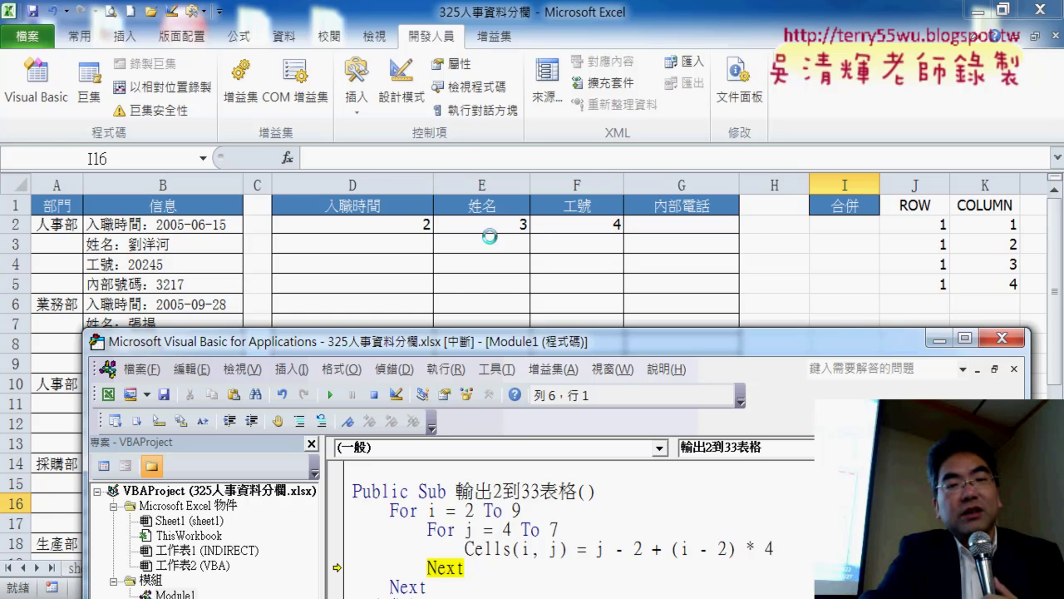
pyautogui.press('F8')
pyautogui.press('F8')
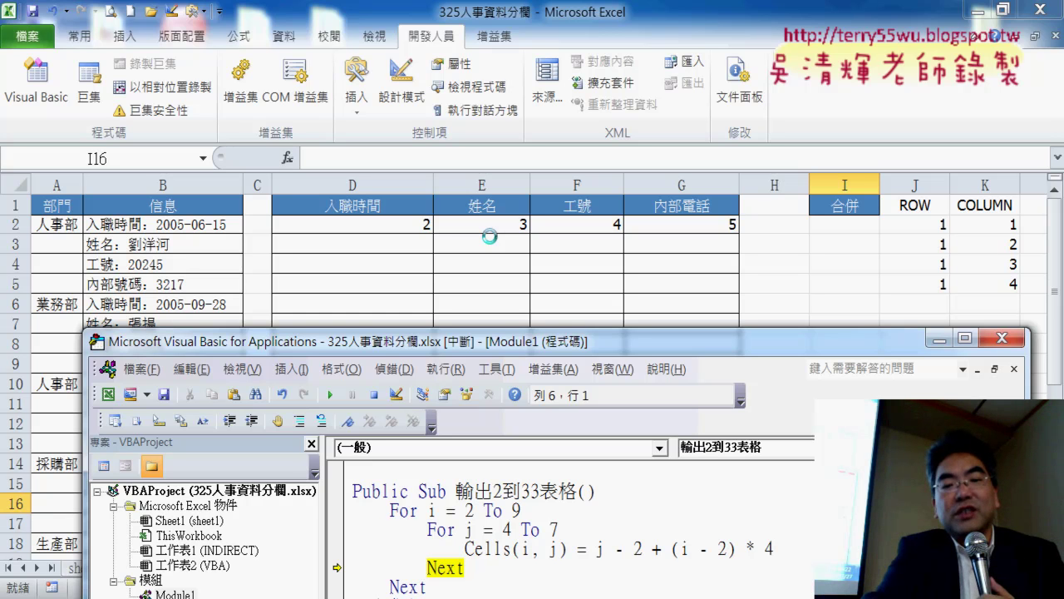
# Keep stepping into the next outer iteration so D3:G3 fill with 6 to 9.
pyautogui.press('F8')
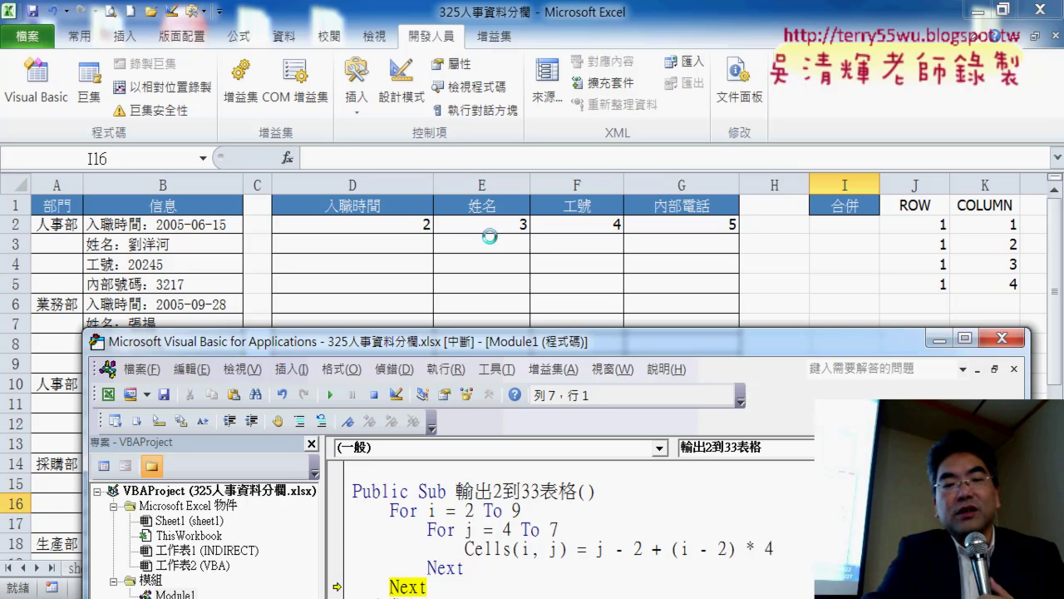
pyautogui.press('F8')
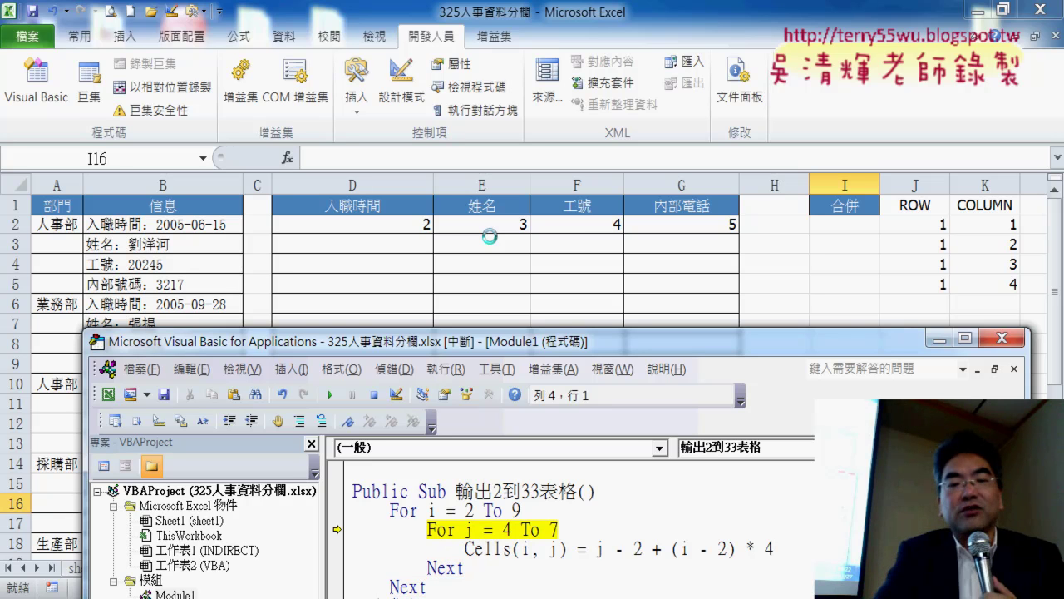
pyautogui.moveTo(433, 511)
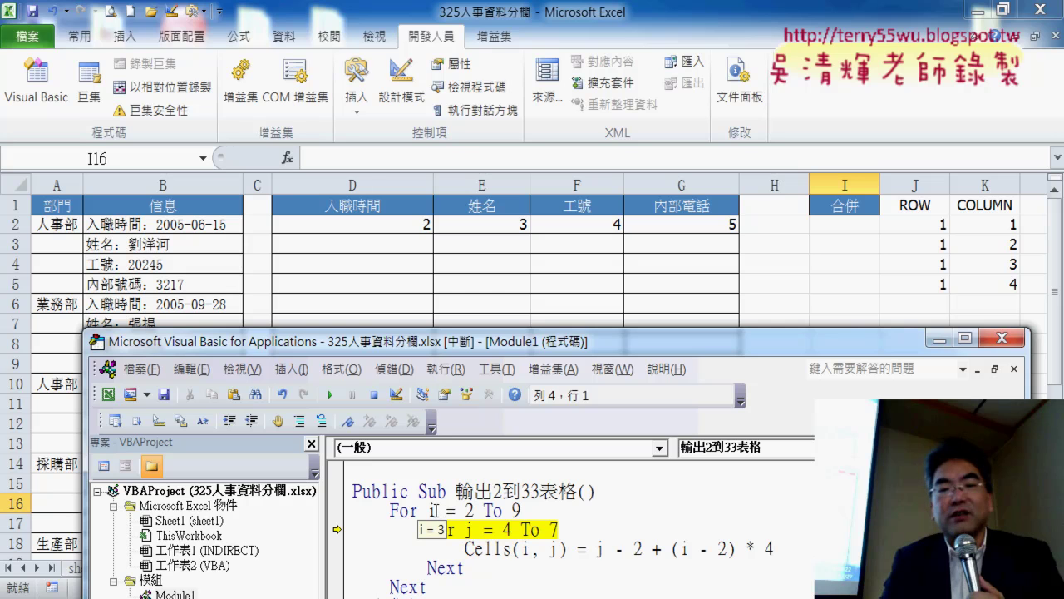
pyautogui.press('F8')
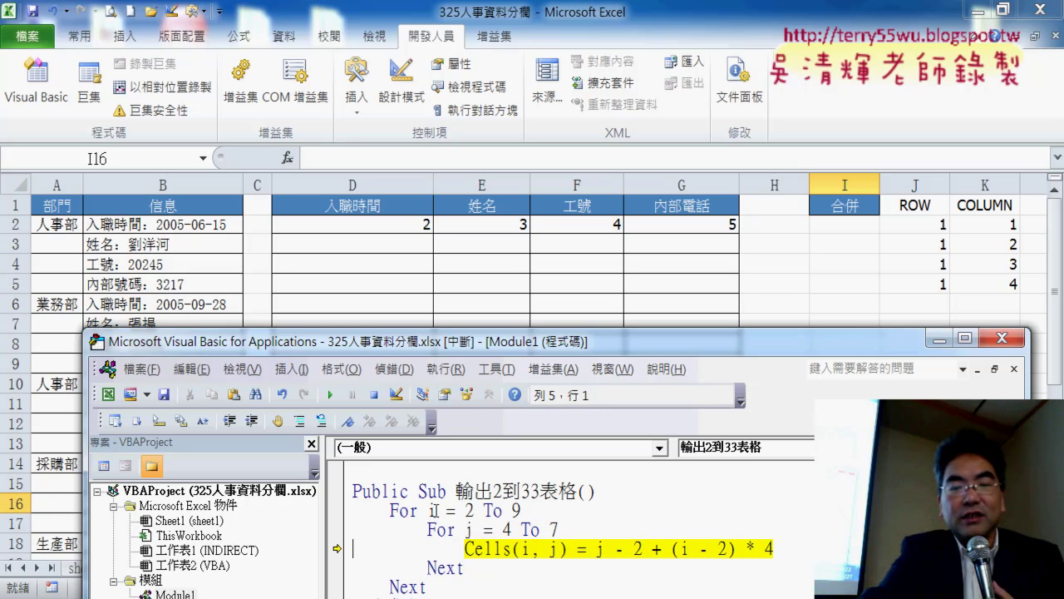
pyautogui.press('F8')
pyautogui.press('F8')
pyautogui.press('F8')
pyautogui.press('F8')
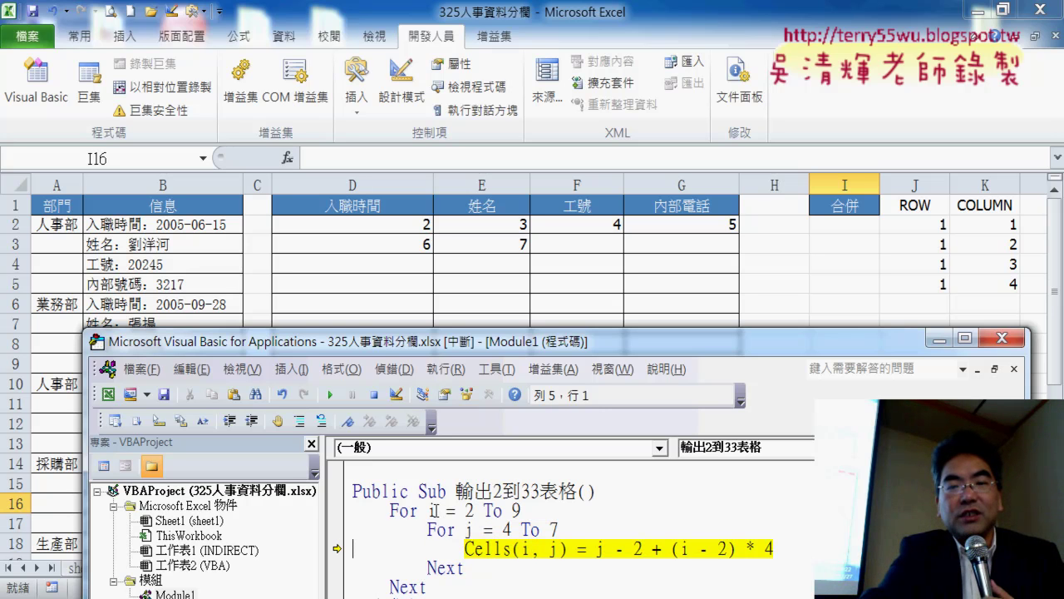
pyautogui.press('F8')
pyautogui.press('F8')
pyautogui.press('F8')
pyautogui.press('F8')
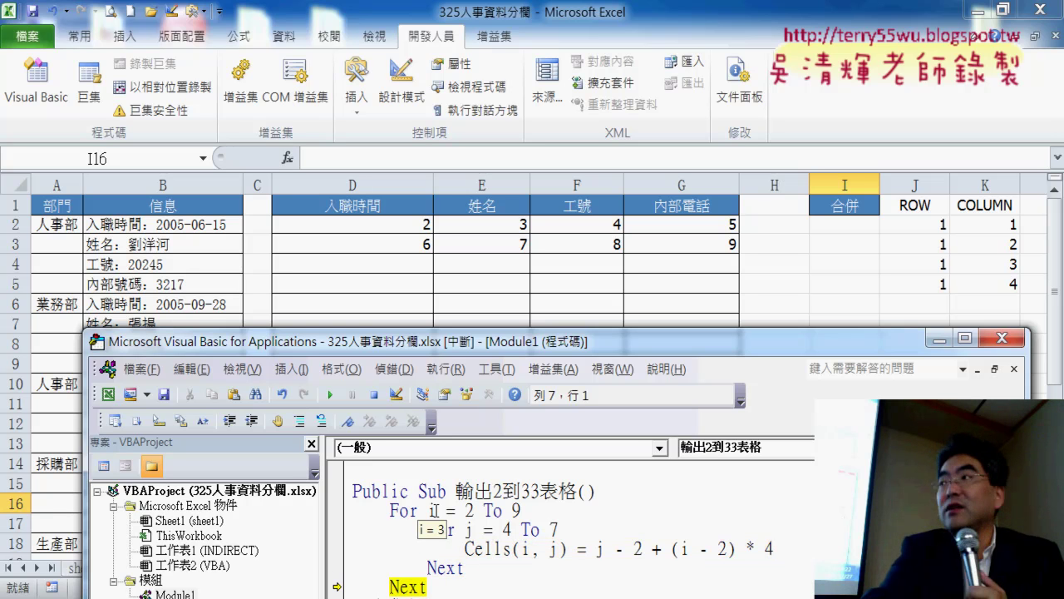
pyautogui.press('F8')
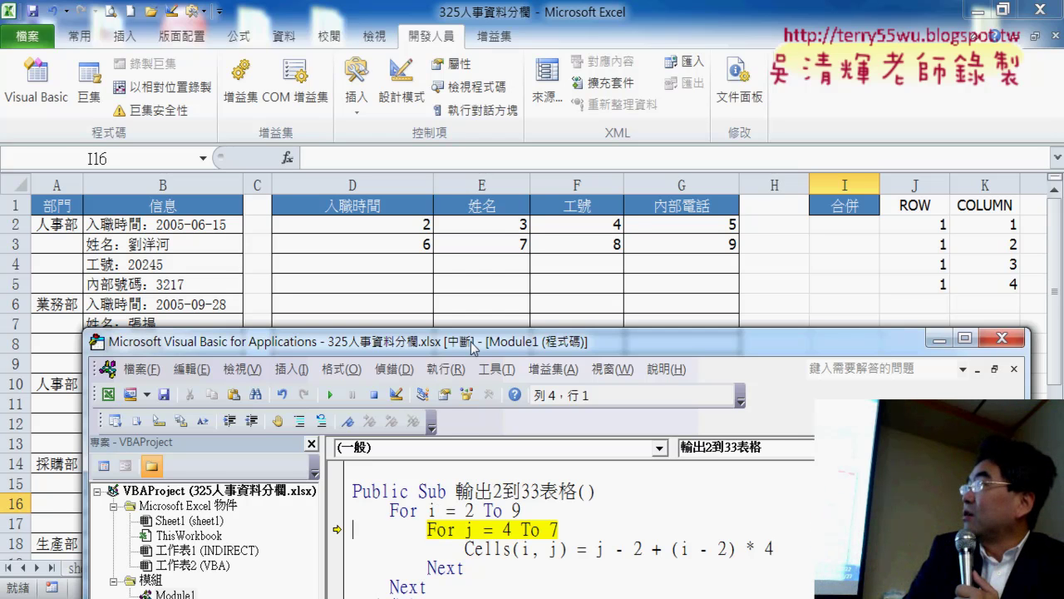
pyautogui.moveTo(472, 342); pyautogui.dragTo(463, 276)
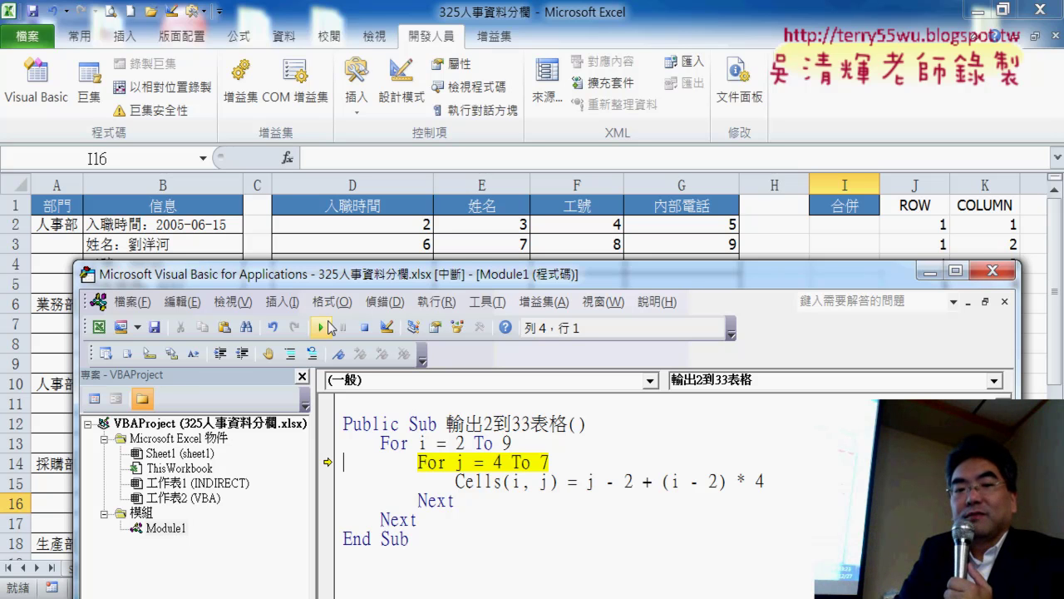
# Run the rest of the macro and select the filled table D2:G9 holding 2–33.
pyautogui.click(321, 327)
pyautogui.moveTo(456, 277)
pyautogui.mouseDown()
pyautogui.moveTo(491, 455)
pyautogui.moveTo(492, 426)
pyautogui.mouseUp()
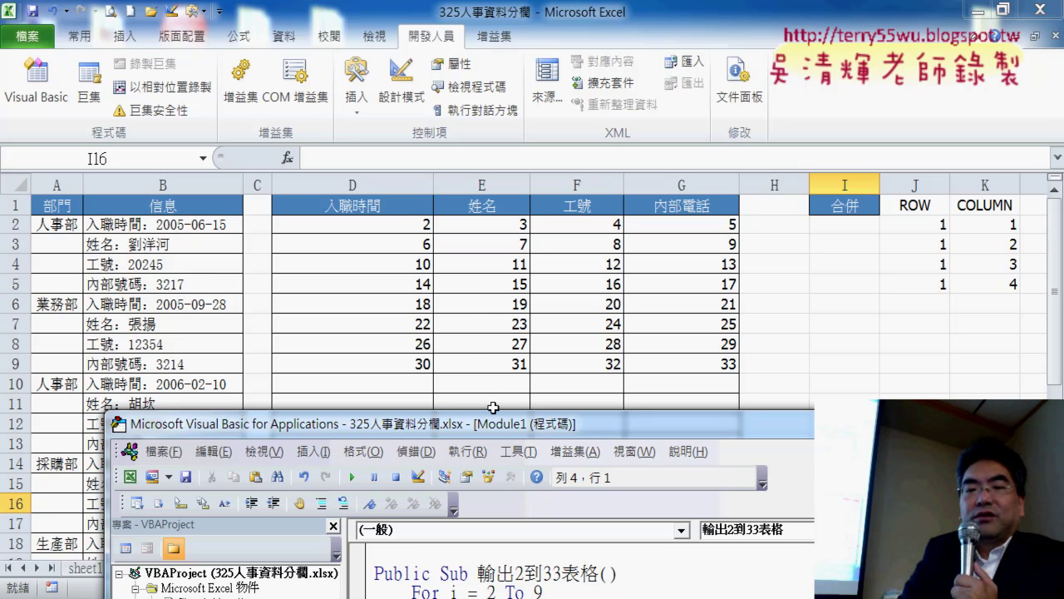
pyautogui.moveTo(416, 231); pyautogui.dragTo(688, 369)
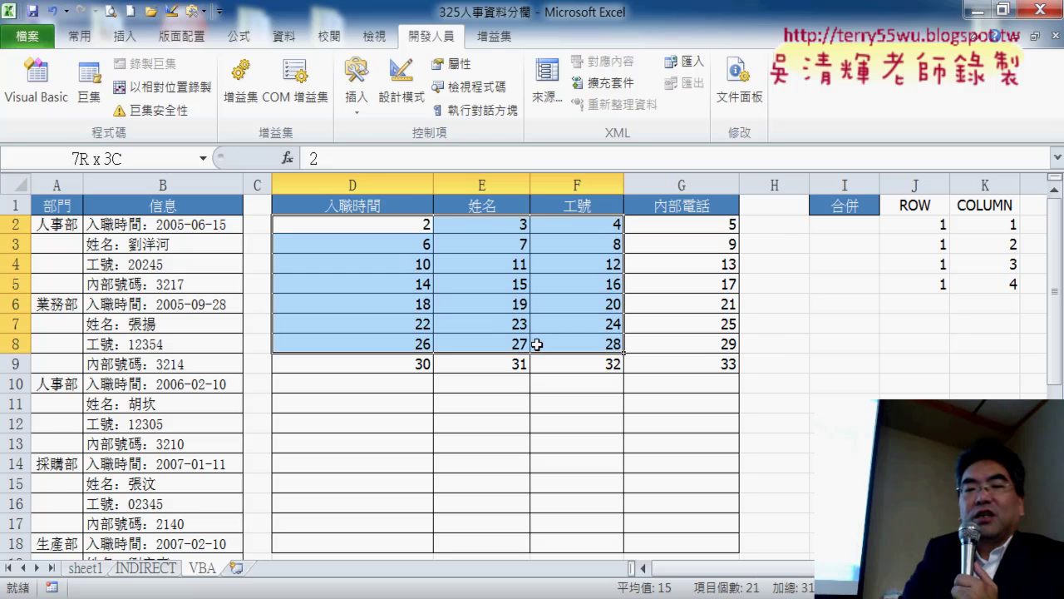
# Delete the numbers in D2:G9 and bring back the VBA editor showing the macro code.
pyautogui.press('Delete')
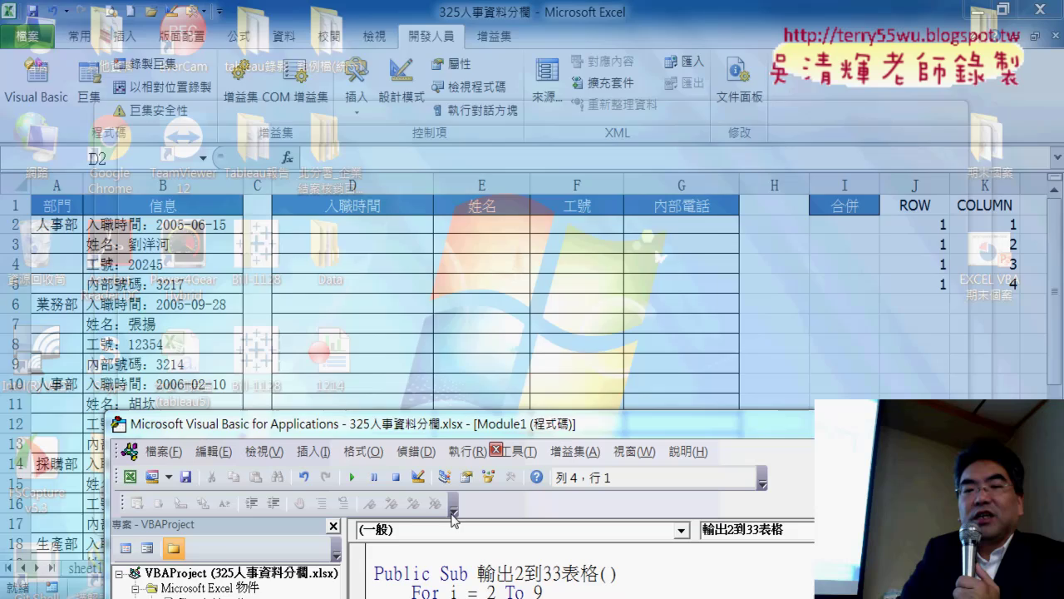
pyautogui.click(416, 499)
pyautogui.moveTo(573, 426); pyautogui.dragTo(538, 199)
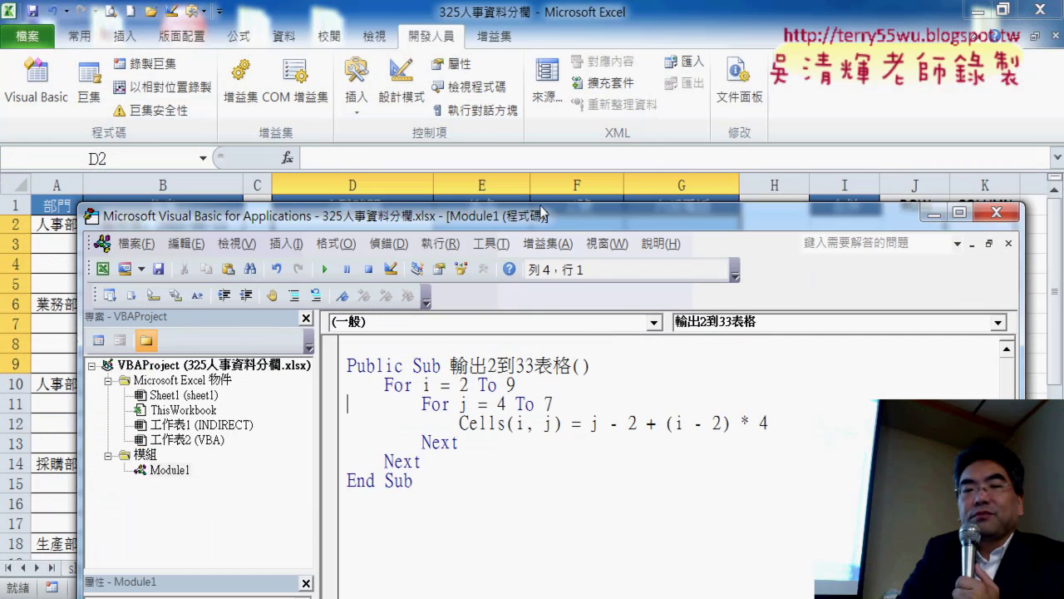
pyautogui.moveTo(583, 403); pyautogui.dragTo(767, 399)
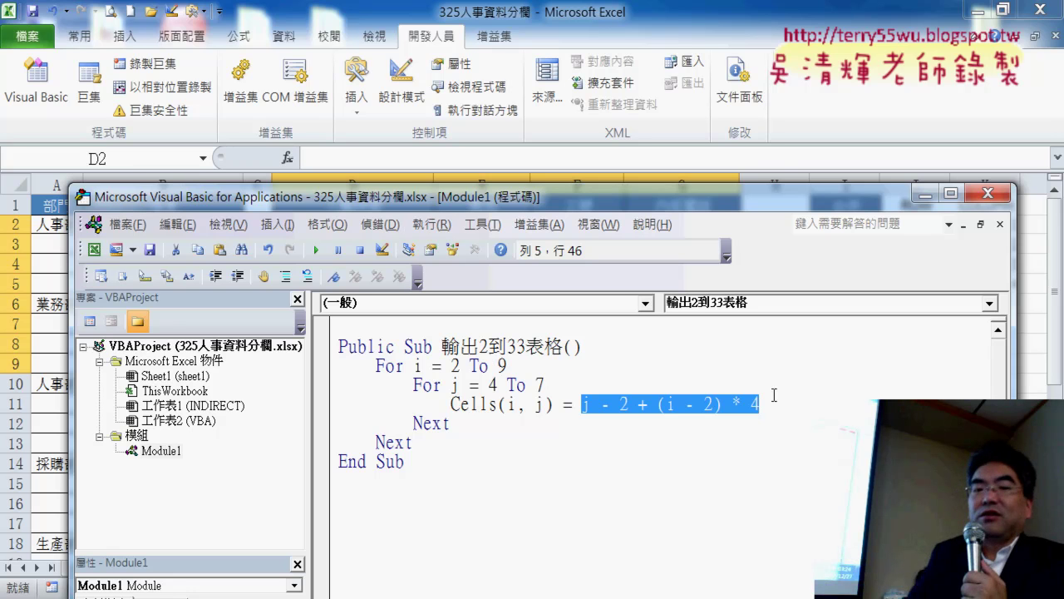
pyautogui.click(703, 351)
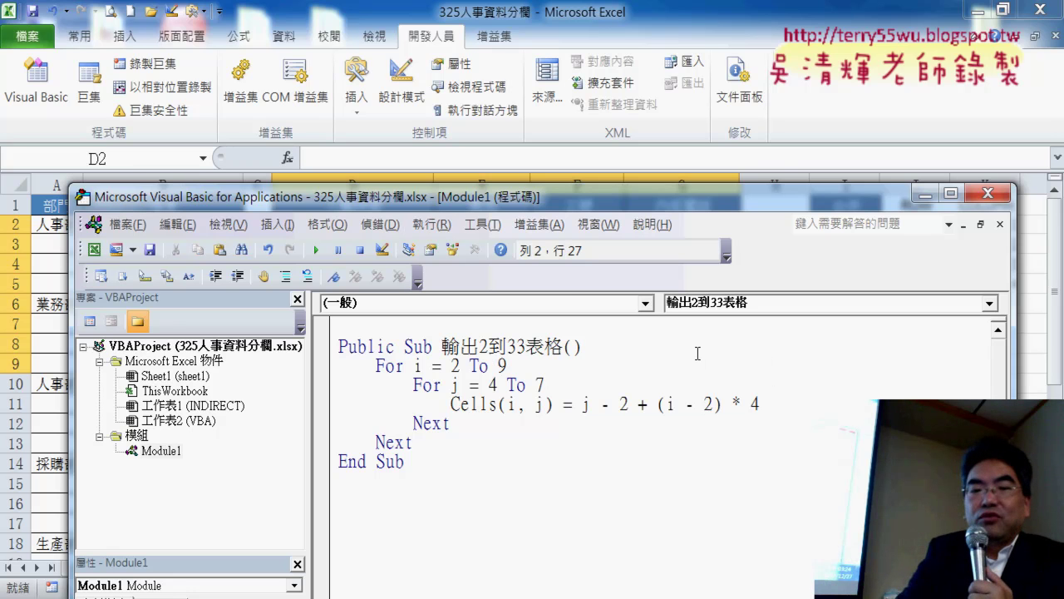
# Add a k = 2 line after Public Sub and comment out the old Cells formula line.
pyautogui.press('Return')
pyautogui.press('Tab')
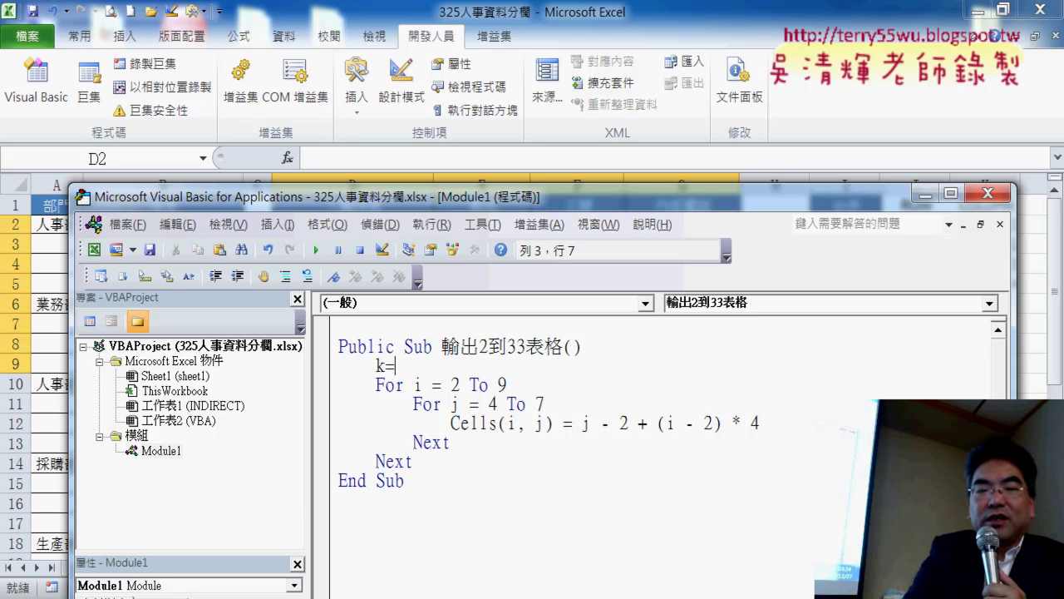
pyautogui.write('2')
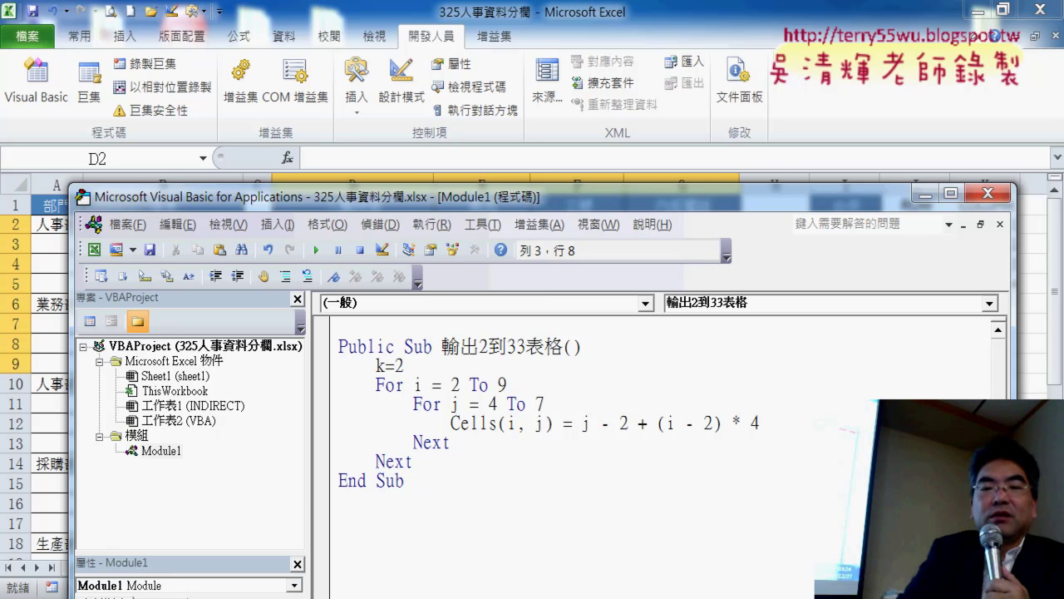
pyautogui.moveTo(582, 423); pyautogui.dragTo(786, 418)
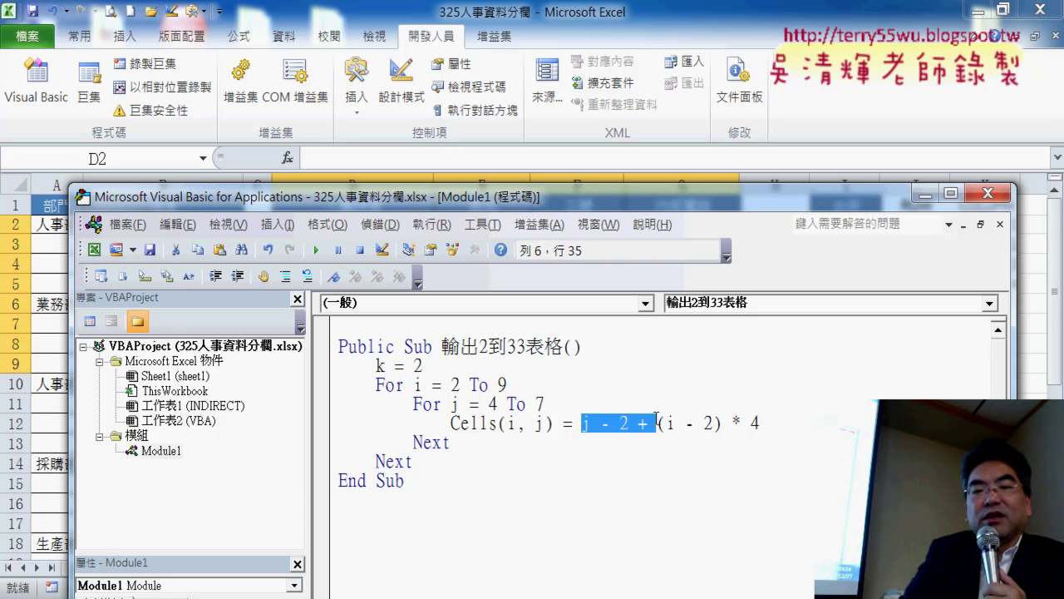
pyautogui.click(450, 424)
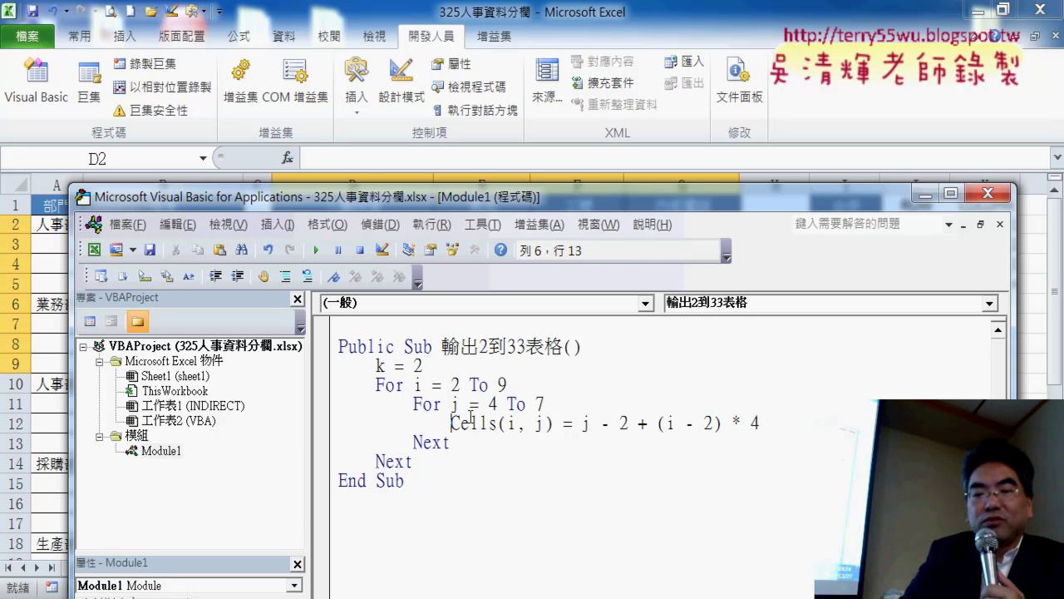
pyautogui.write("'")
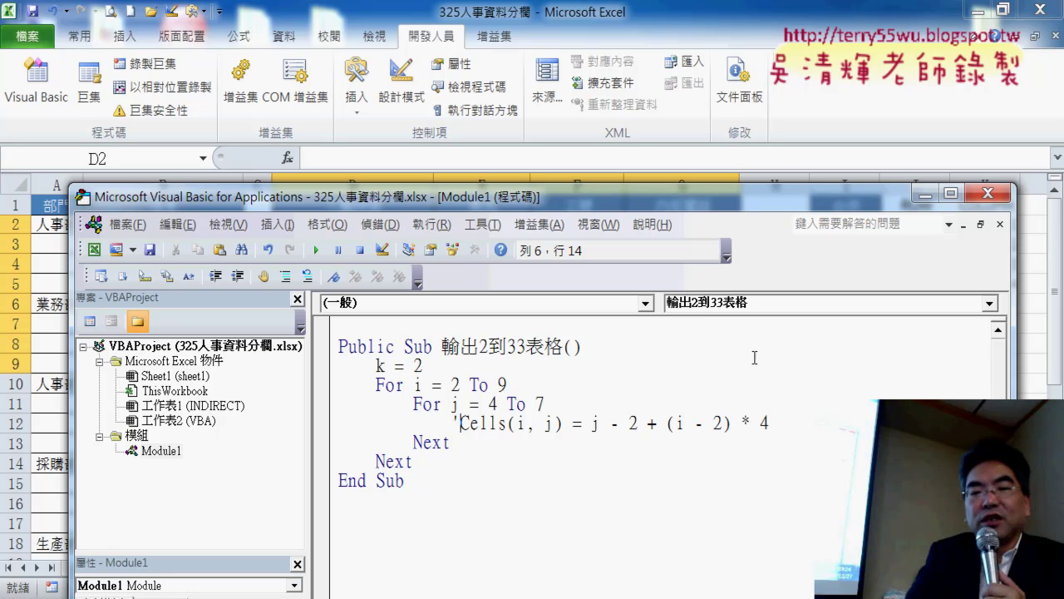
pyautogui.click(793, 424)
# Add the lines Cells(i, j) = k and k = k + 1 below the commented formula.
pyautogui.press('Return')
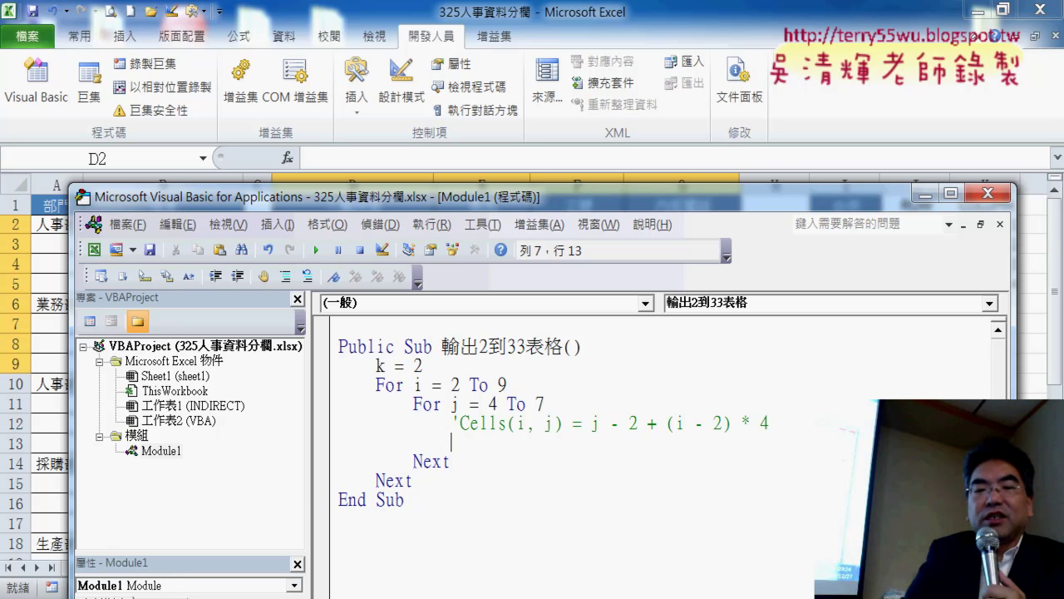
pyautogui.moveTo(461, 423); pyautogui.dragTo(582, 424)
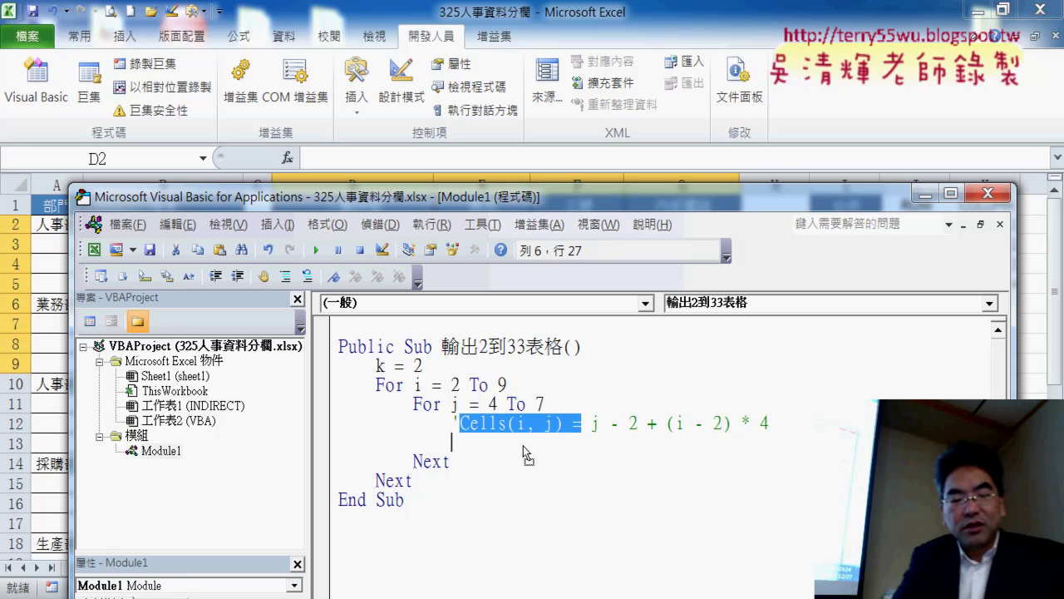
pyautogui.moveTo(535, 428); pyautogui.dragTo(523, 445)
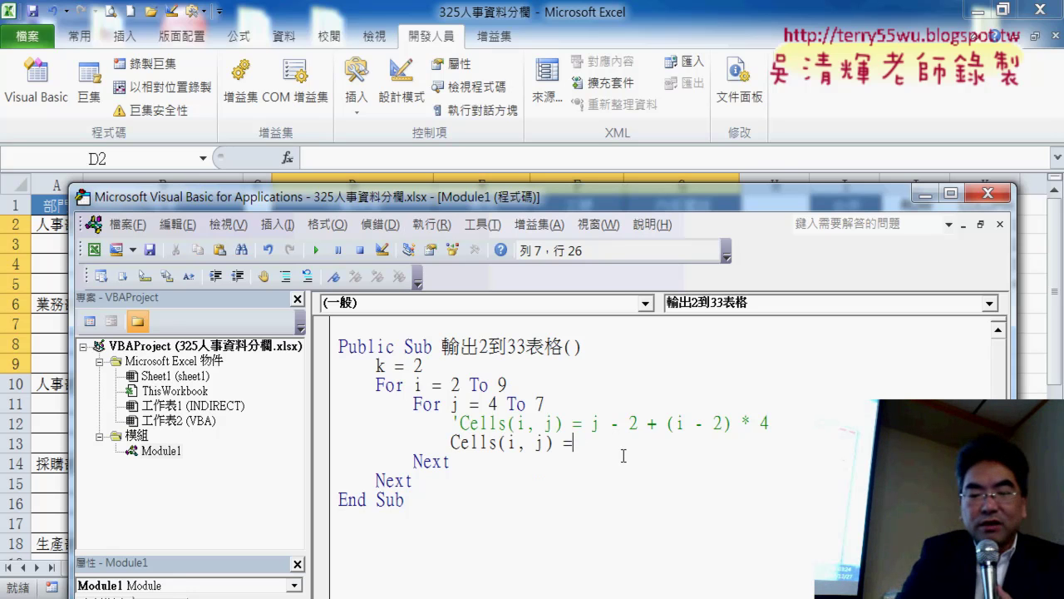
pyautogui.write('k')
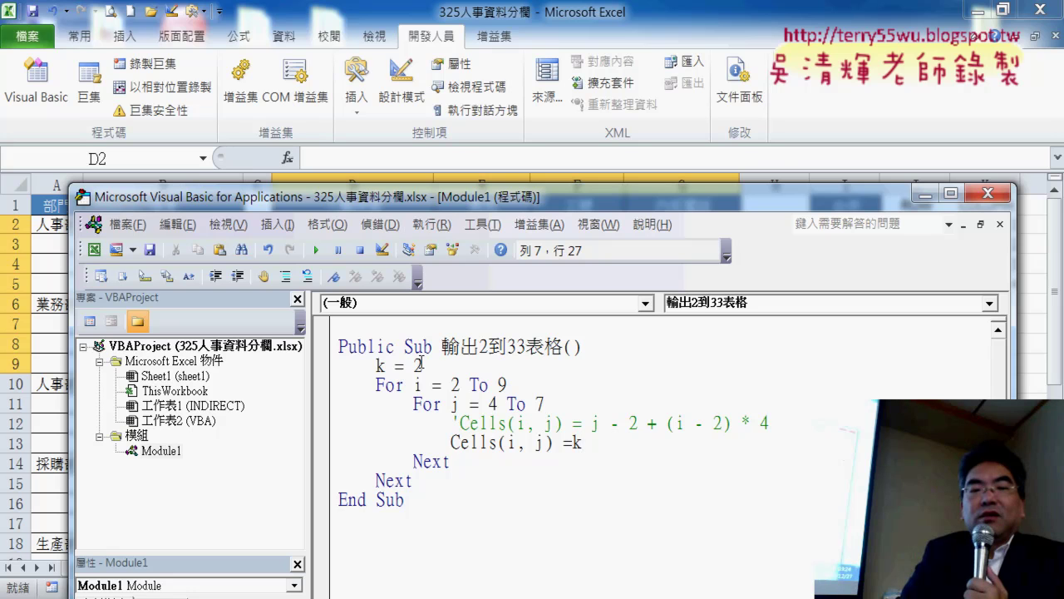
pyautogui.moveTo(423, 365); pyautogui.dragTo(378, 365)
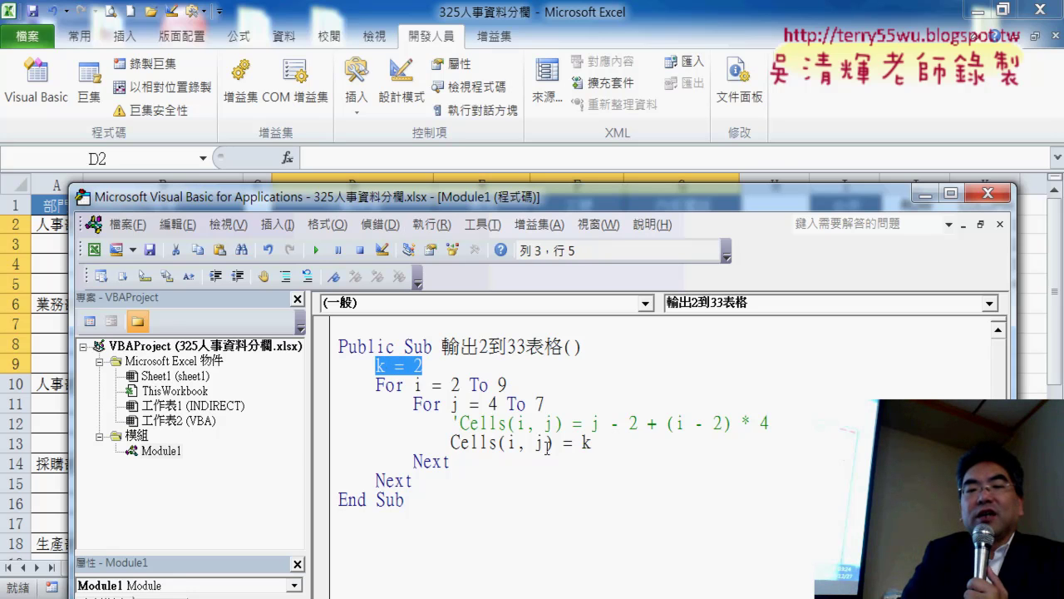
pyautogui.click(603, 442)
pyautogui.press('Return')
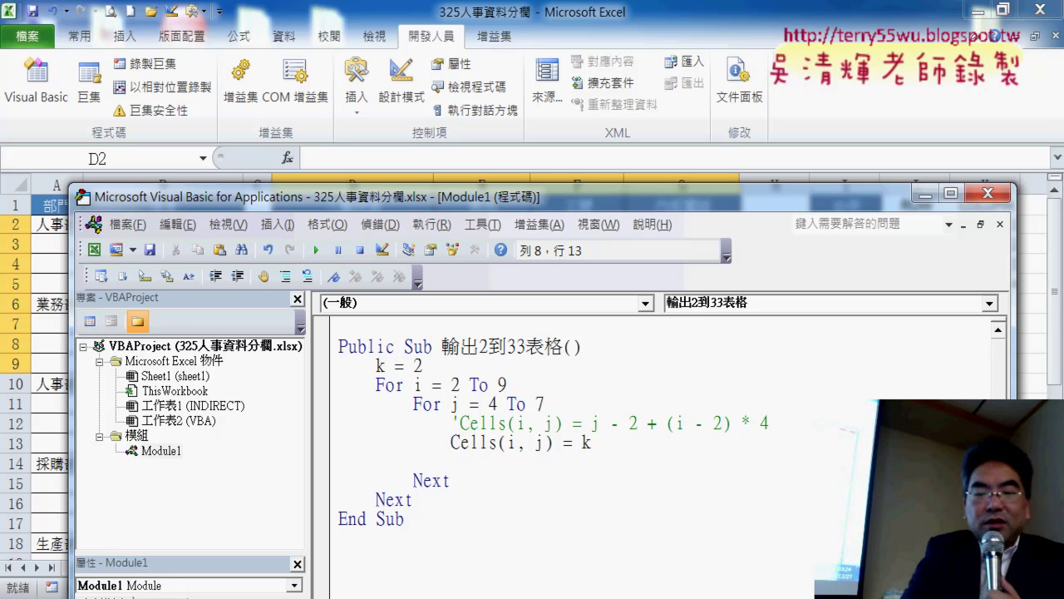
pyautogui.write('k=k')
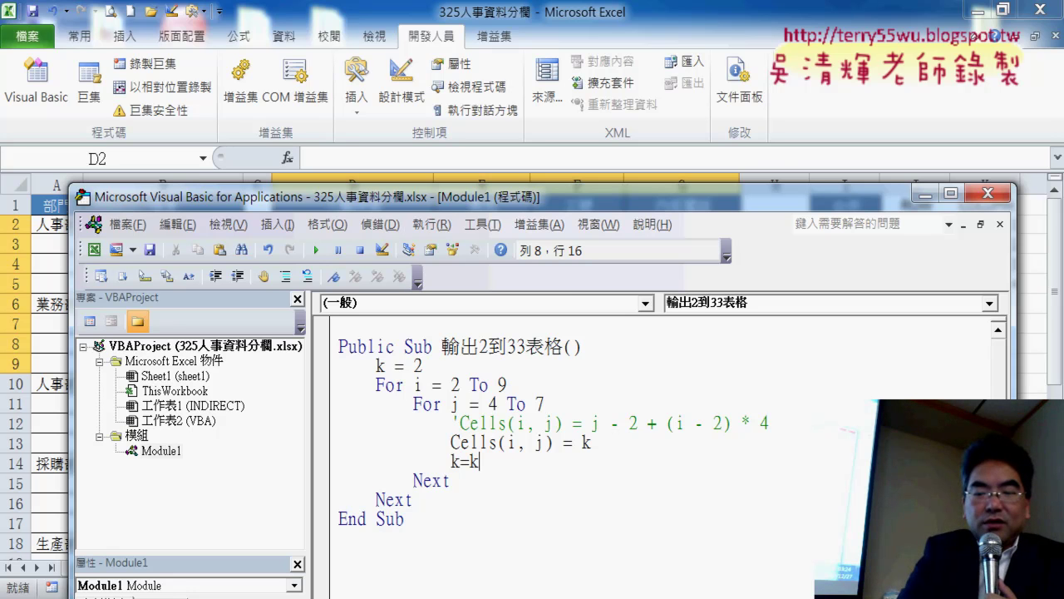
pyautogui.write('+1')
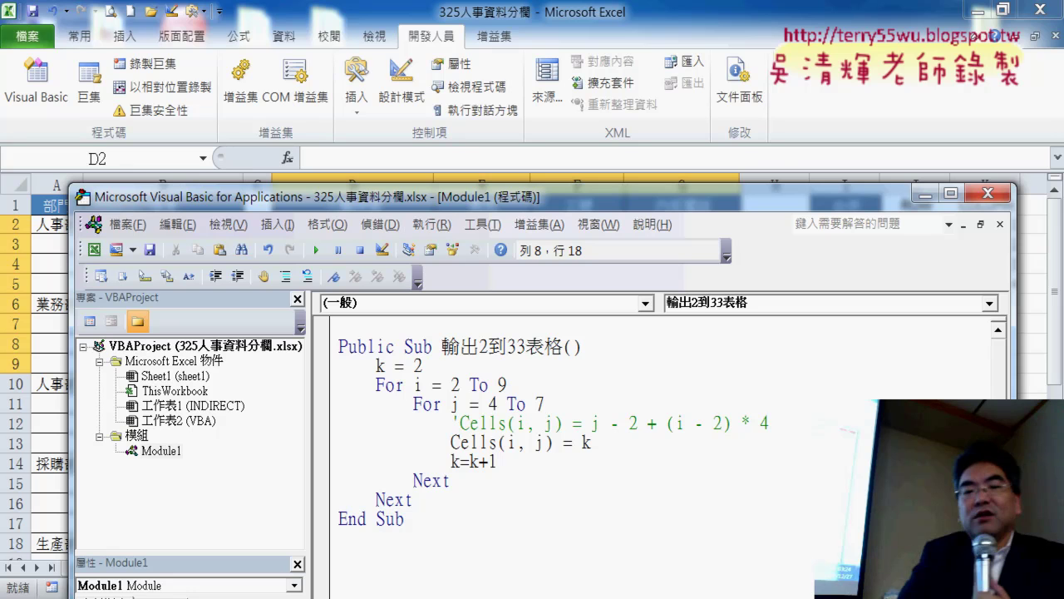
# Review the new counter lines against the old formula, then move the editor down.
pyautogui.click(653, 516)
pyautogui.moveTo(590, 442); pyautogui.dragTo(440, 436)
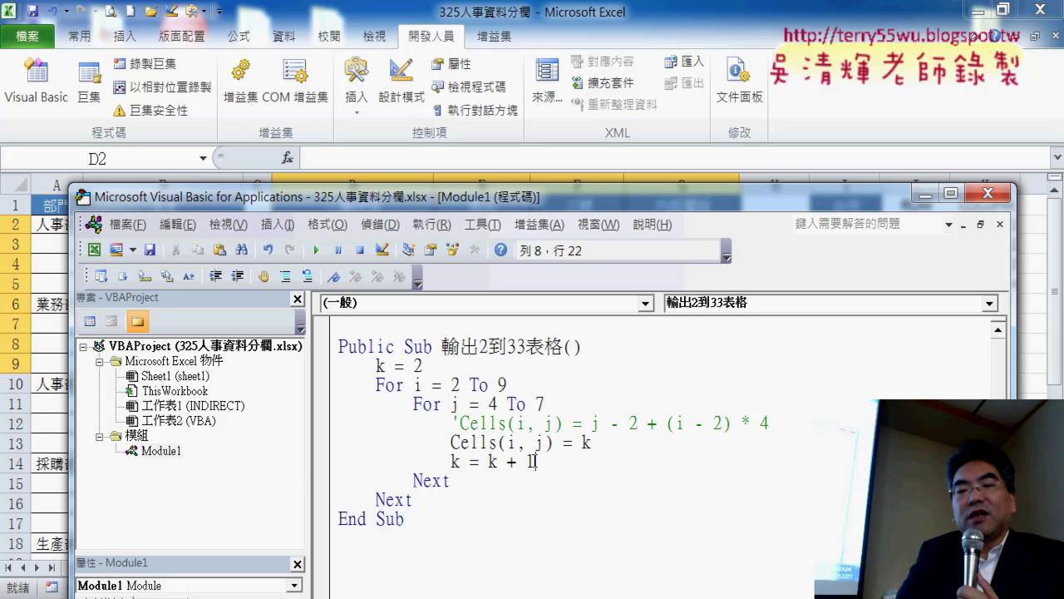
pyautogui.moveTo(536, 460); pyautogui.dragTo(452, 463)
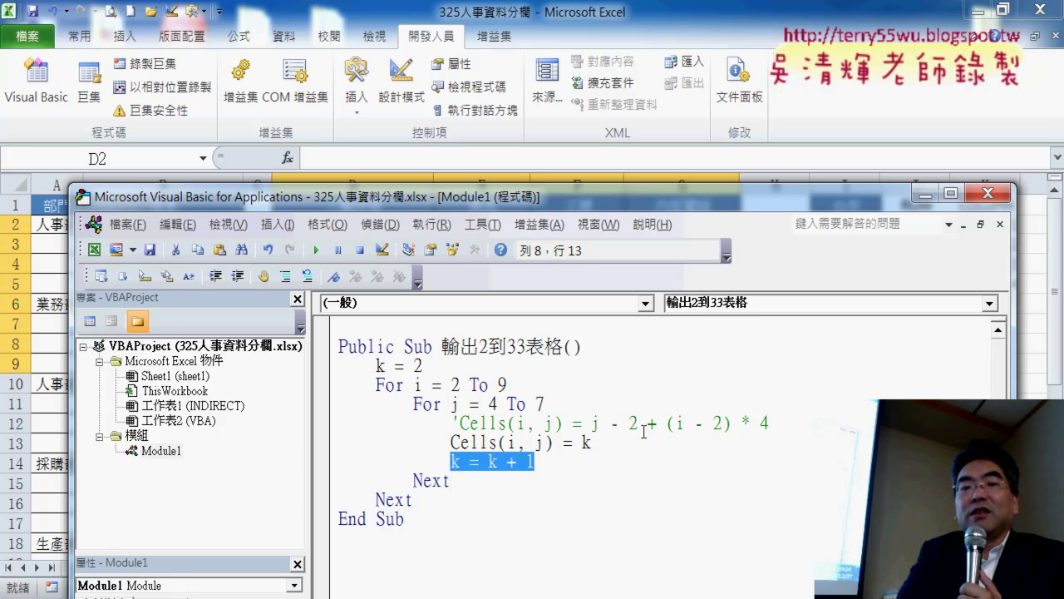
pyautogui.moveTo(768, 423); pyautogui.dragTo(451, 424)
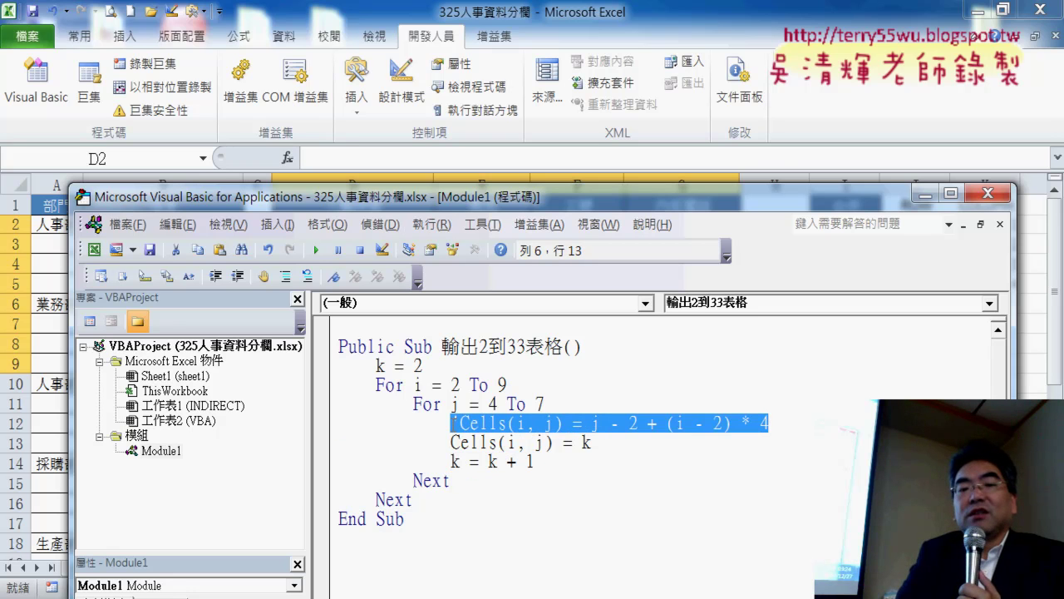
pyautogui.click(496, 443)
pyautogui.moveTo(544, 204); pyautogui.dragTo(601, 323)
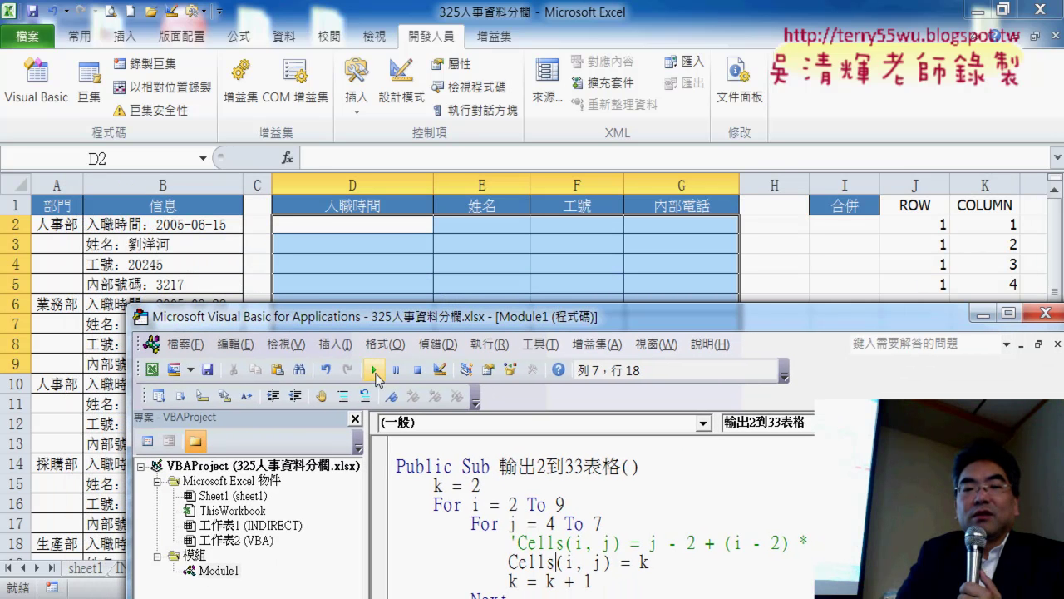
# Run the revised k-counter macro and check that D2:G9 refill with 2 through 33.
pyautogui.click(375, 370)
pyautogui.moveTo(434, 306); pyautogui.dragTo(441, 395)
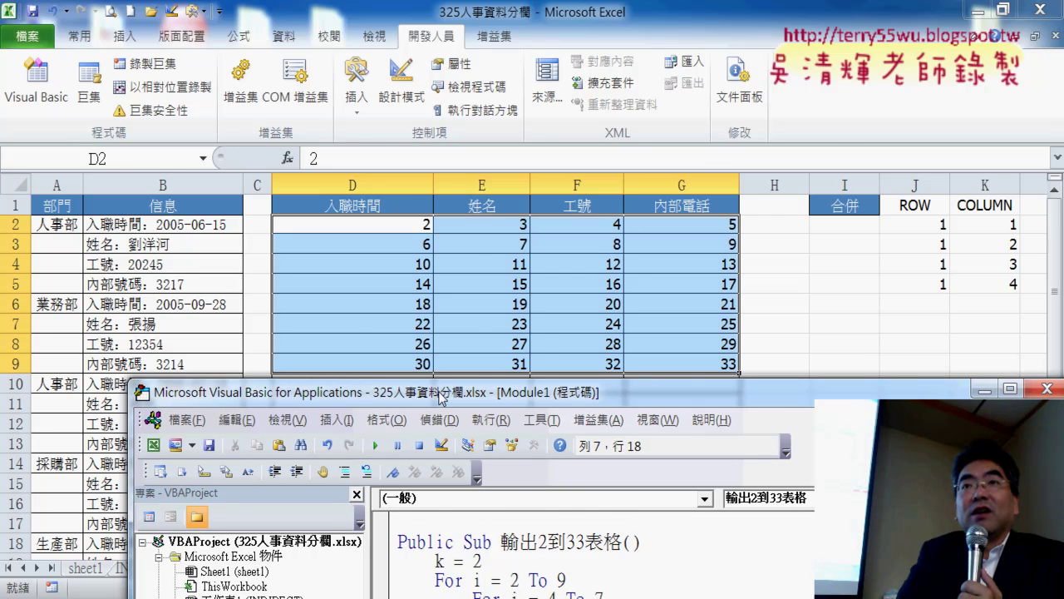
pyautogui.moveTo(440, 395); pyautogui.dragTo(413, 50)
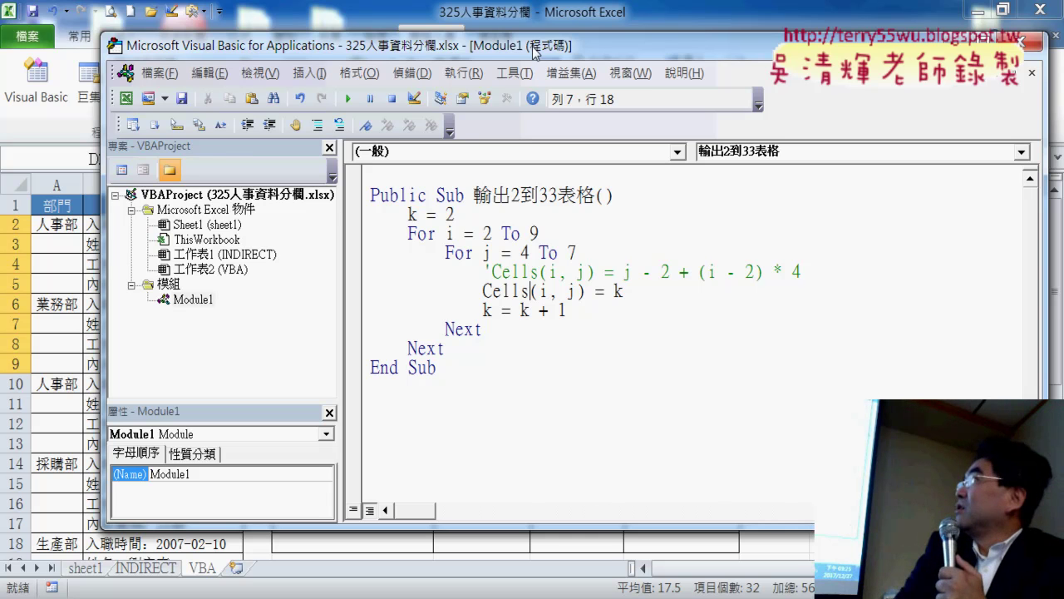
# Add an indented blank line under For j = 4 To 7, then view PowerPoint slide 128.
pyautogui.moveTo(620, 273); pyautogui.dragTo(815, 268)
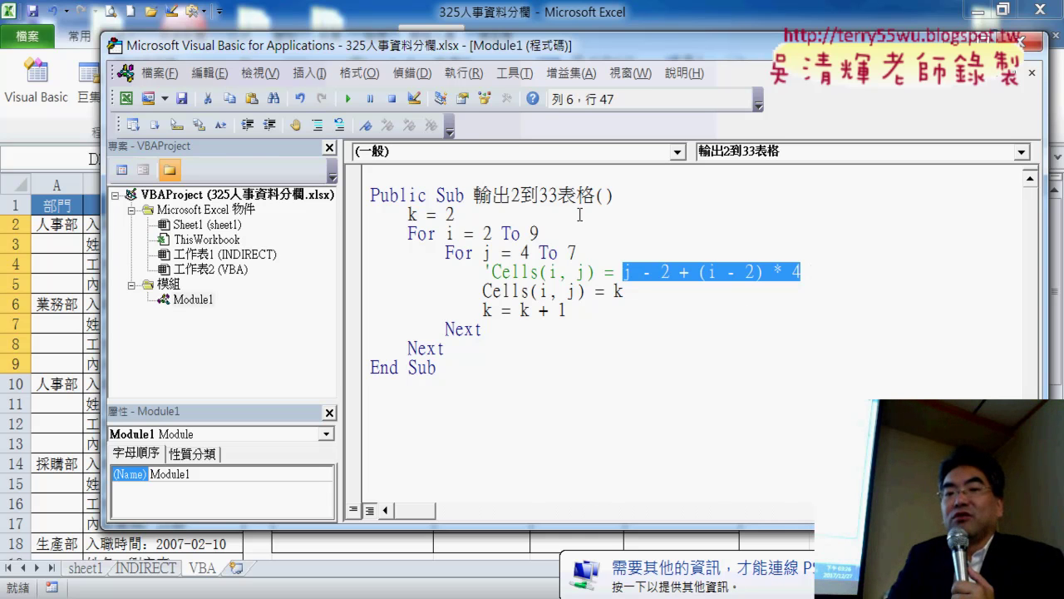
pyautogui.click(737, 253)
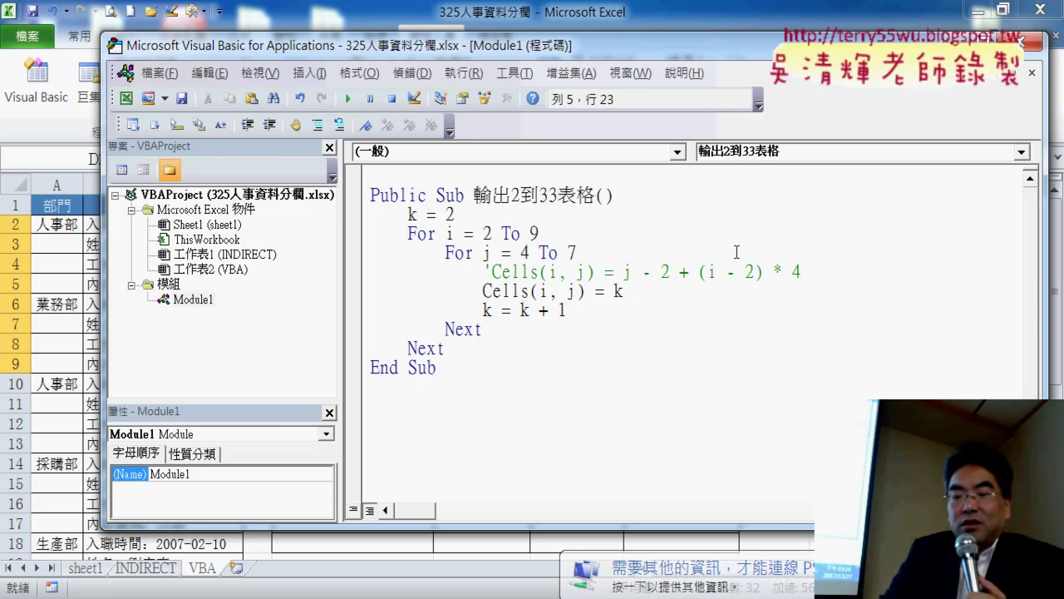
pyautogui.press('Return')
pyautogui.press('Tab')
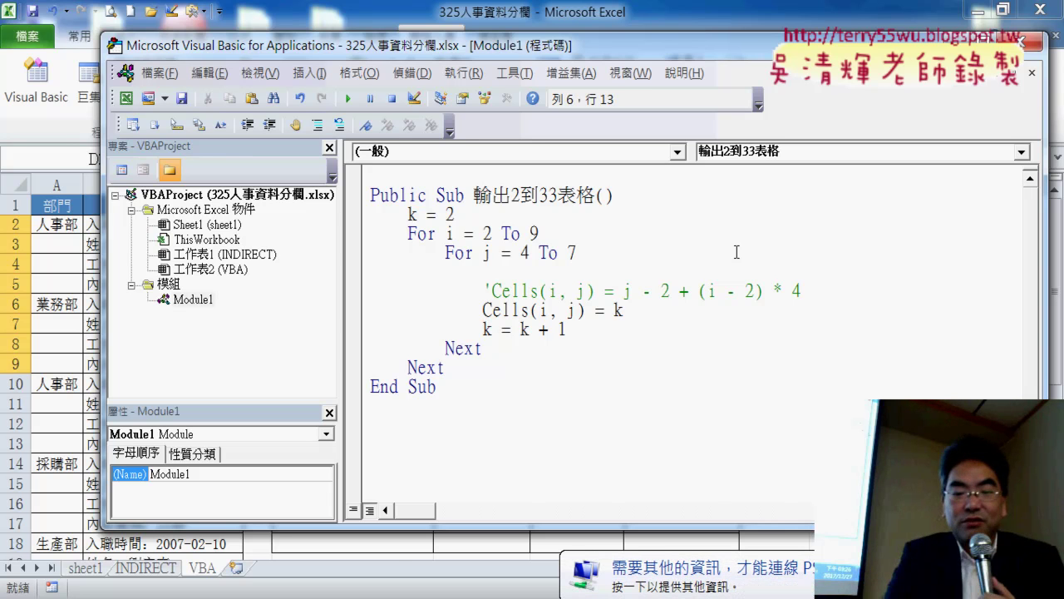
pyautogui.hotkey('alt', 'Tab')
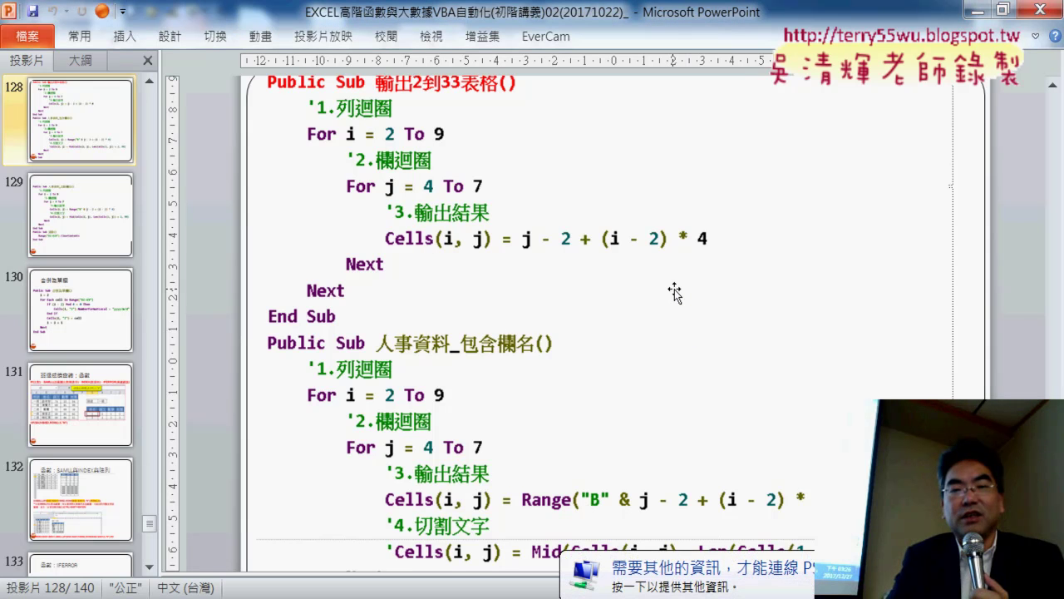
pyautogui.scroll(1, 674, 293)
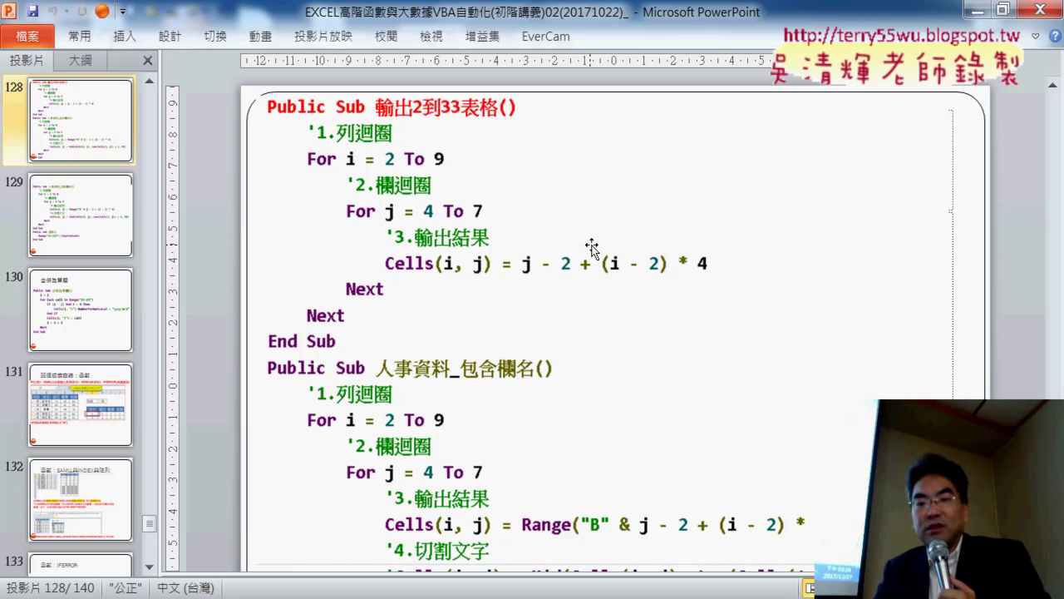
pyautogui.scroll(-1, 694, 347)
pyautogui.scroll(-1, 694, 346)
pyautogui.scroll(-1, 696, 347)
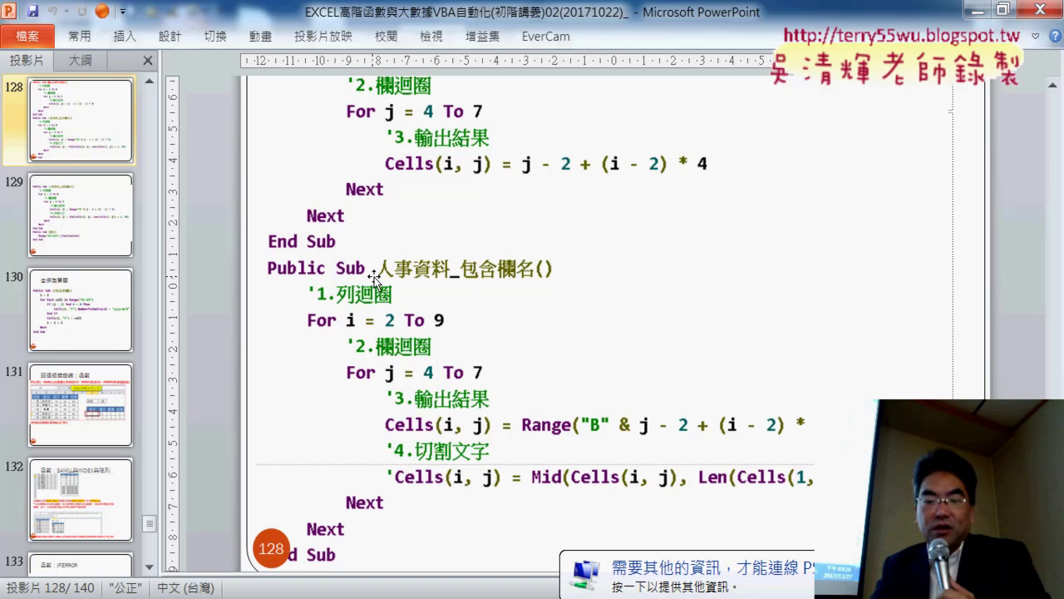
# Switch back to the VBA editor showing the 輸出2到33表格 macro with its k counter.
pyautogui.hotkey('alt', 'Tab')
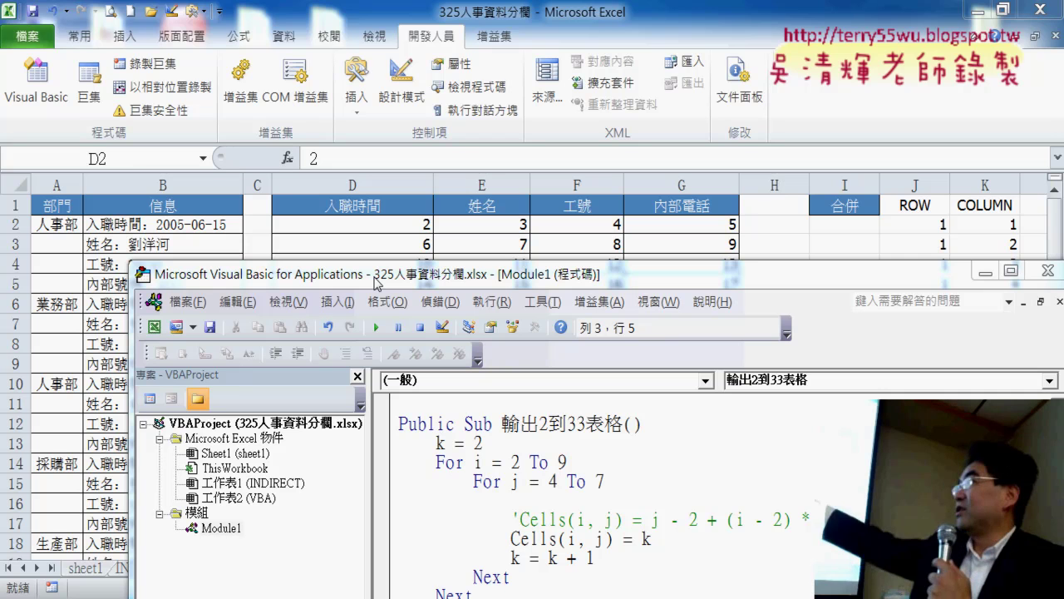